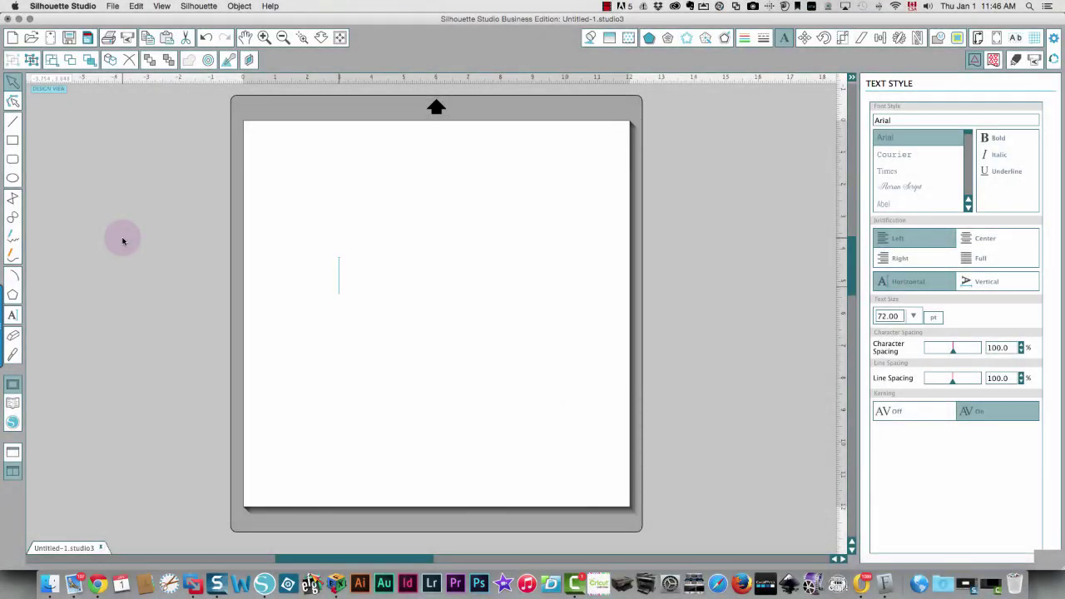
- Draw a circle about 5.8 inches wide in the middle of the mat with the Ellipse tool
left_click(13, 177)
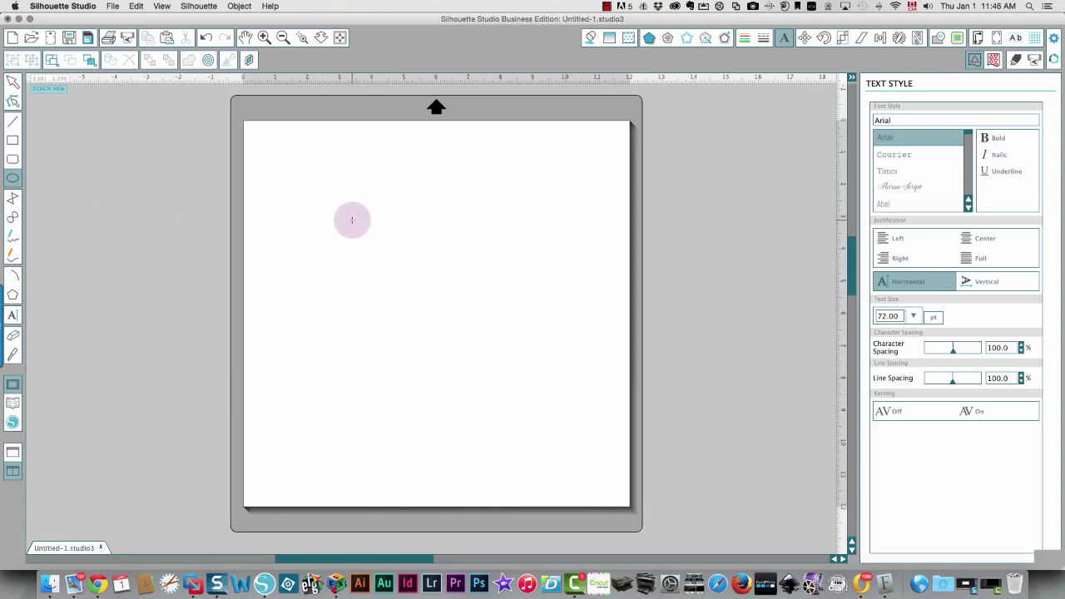
left_click_drag(351, 220, 554, 389)
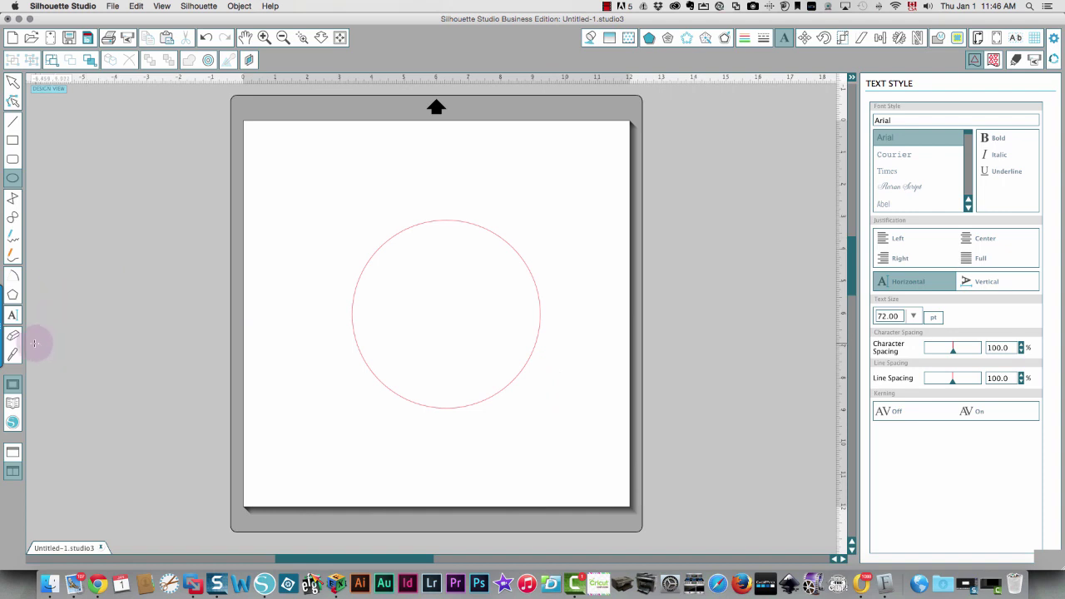
left_click(13, 317)
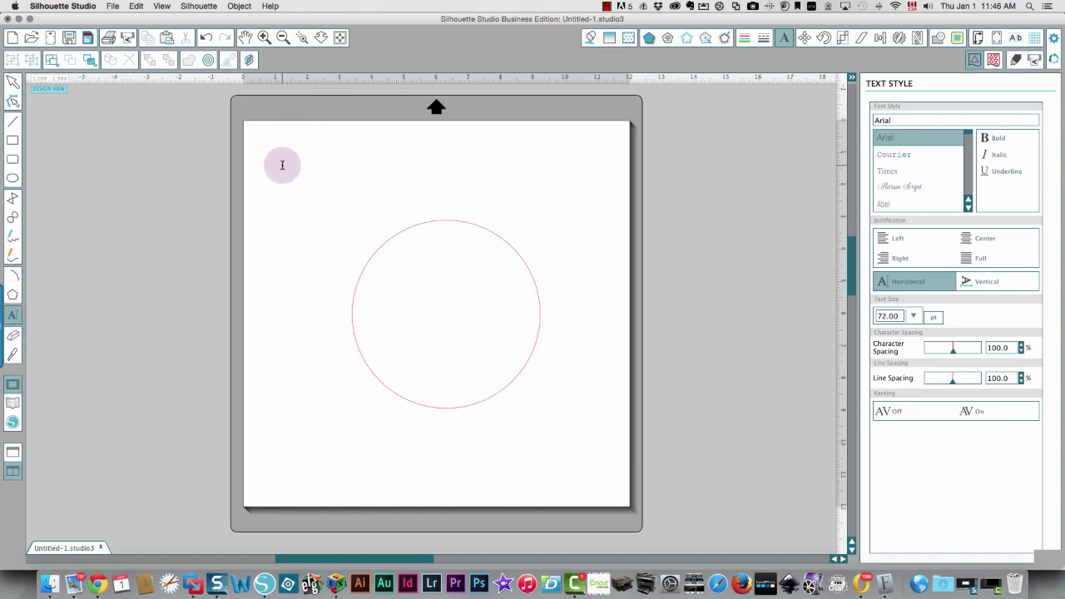
- Add the text 'this is my text' above the circle and finish editing it
left_click_drag(278, 163, 309, 168)
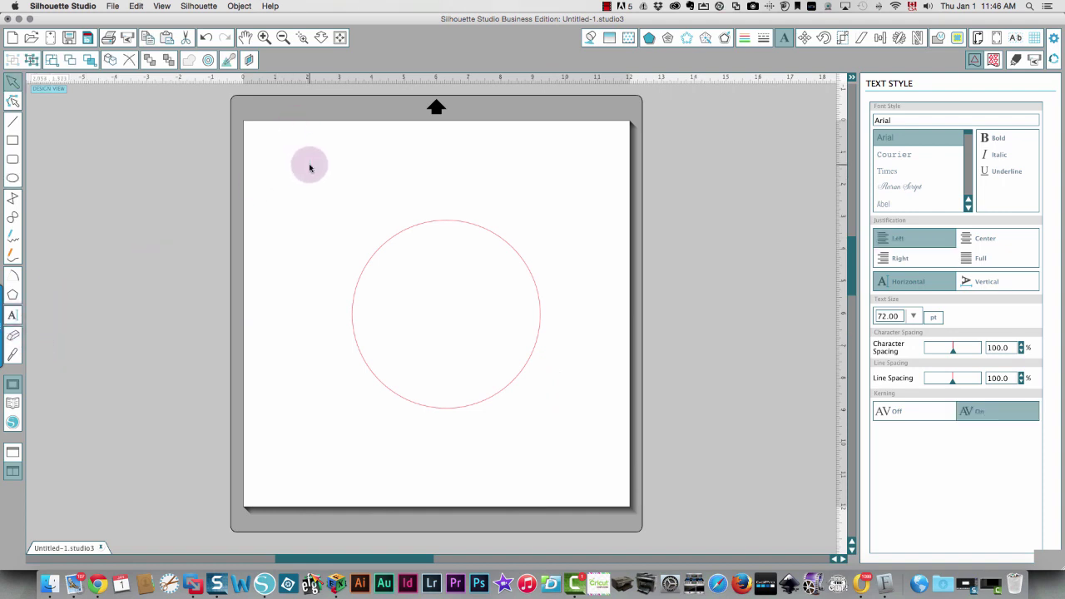
type("th")
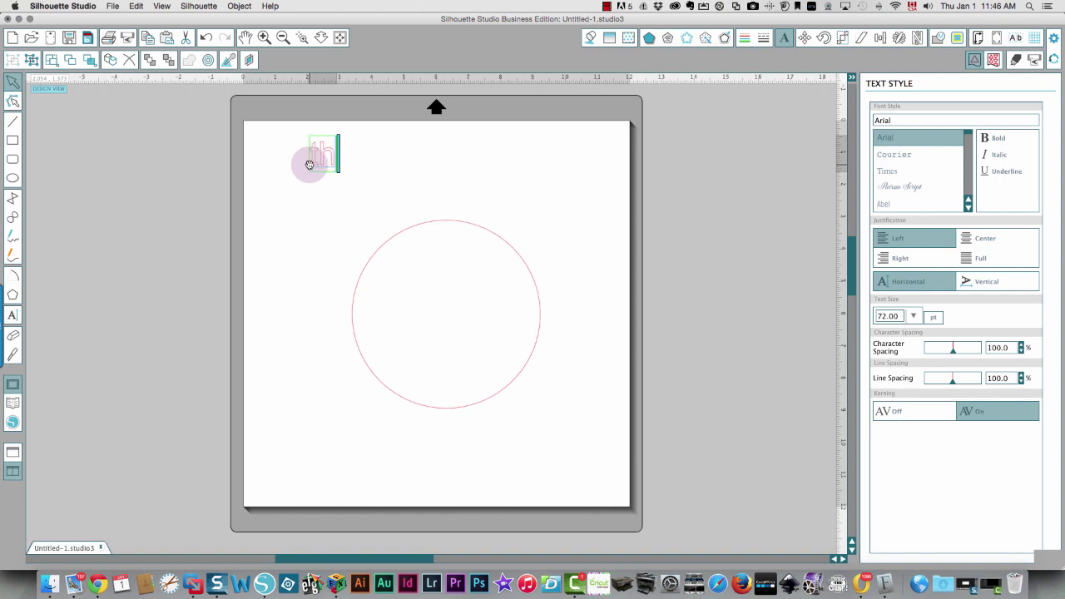
type("is is my text")
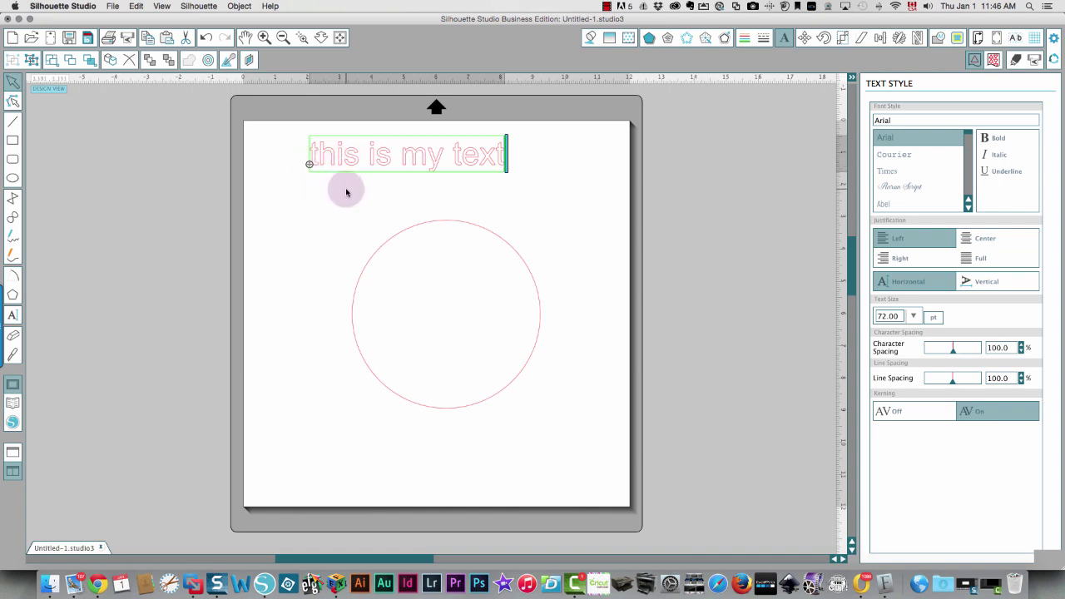
left_click(291, 210)
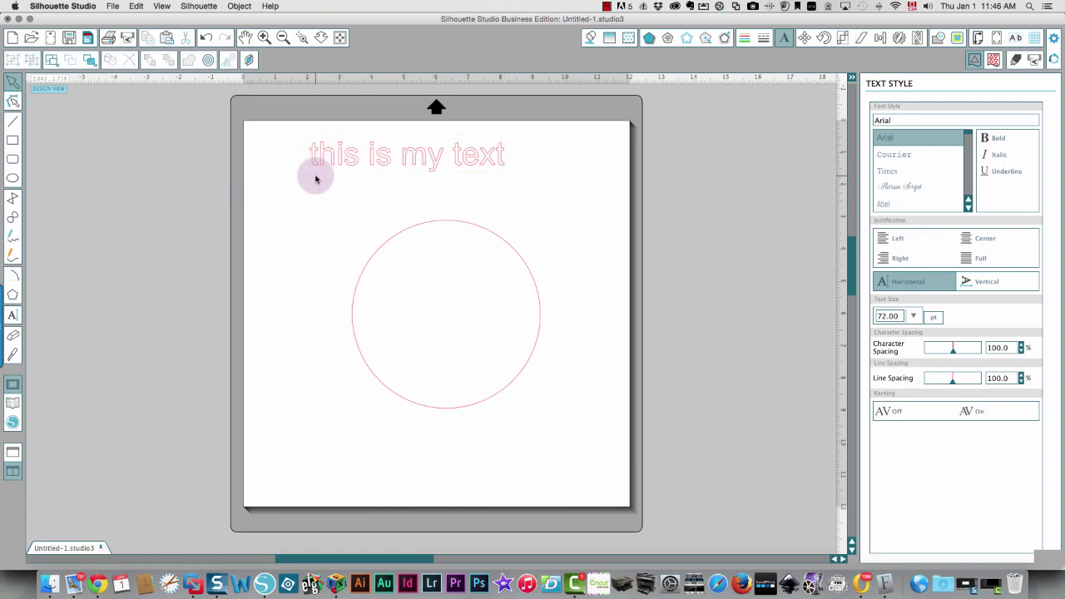
left_click(316, 158)
- Copy and paste the text, move the copy to the bottom-left, and shift the circle up-left
right_click(319, 161)
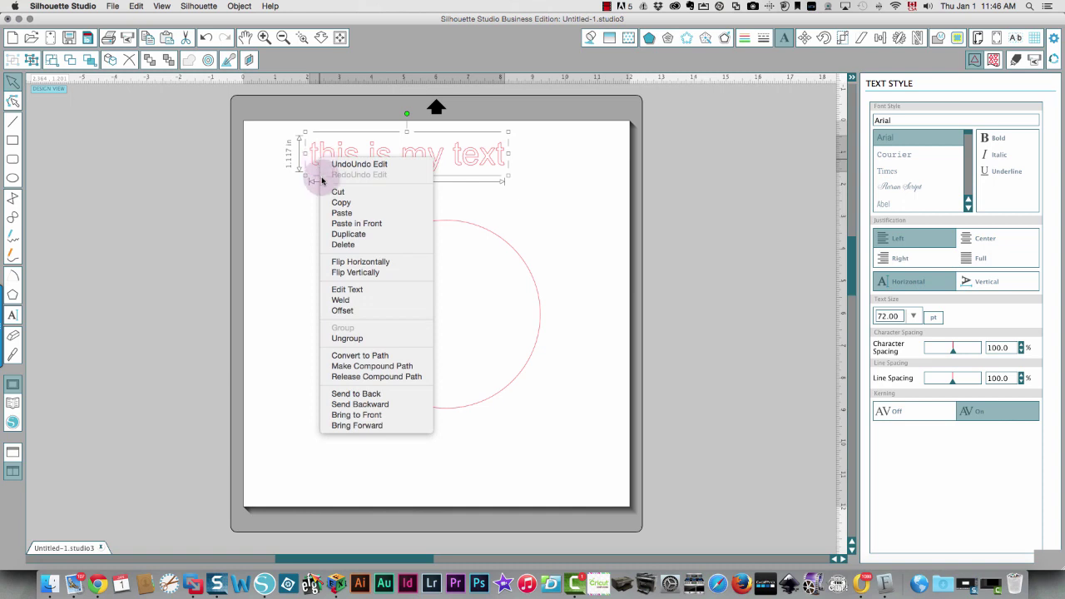
left_click(325, 202)
right_click(316, 164)
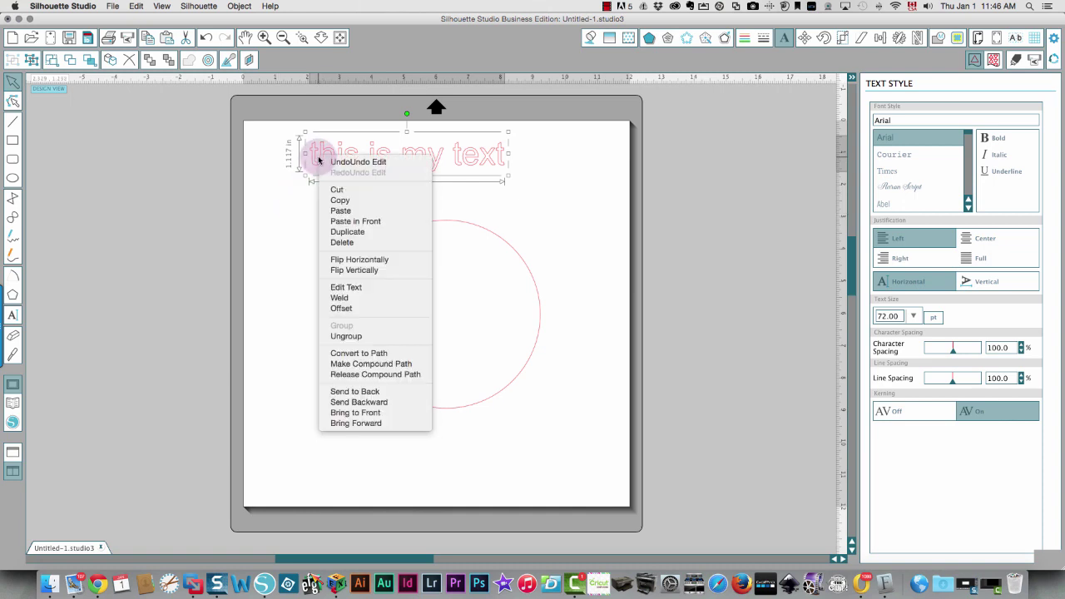
left_click(325, 214)
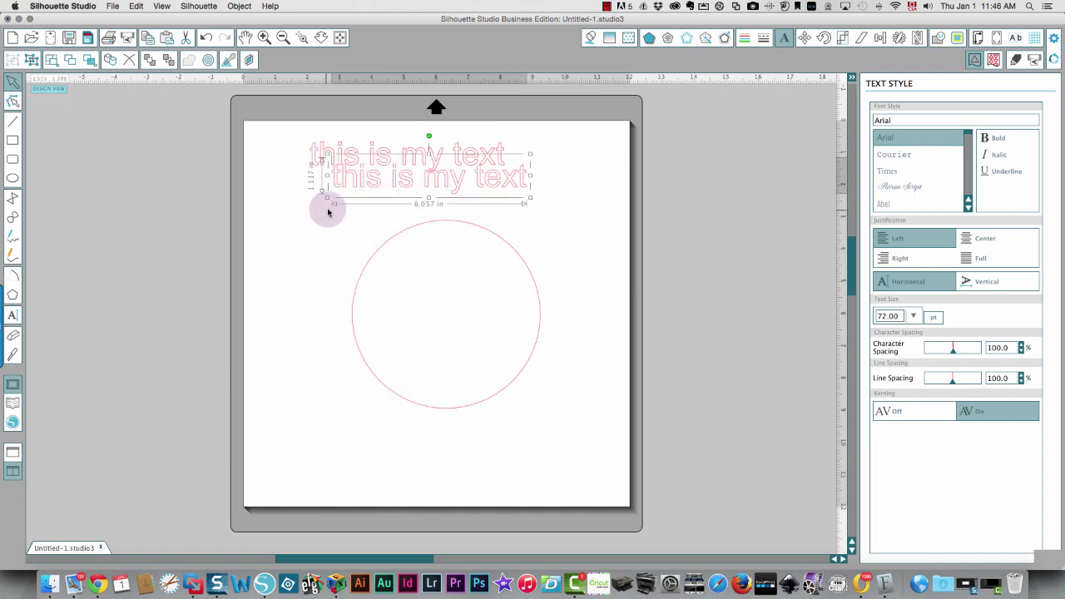
left_click_drag(338, 198, 174, 468)
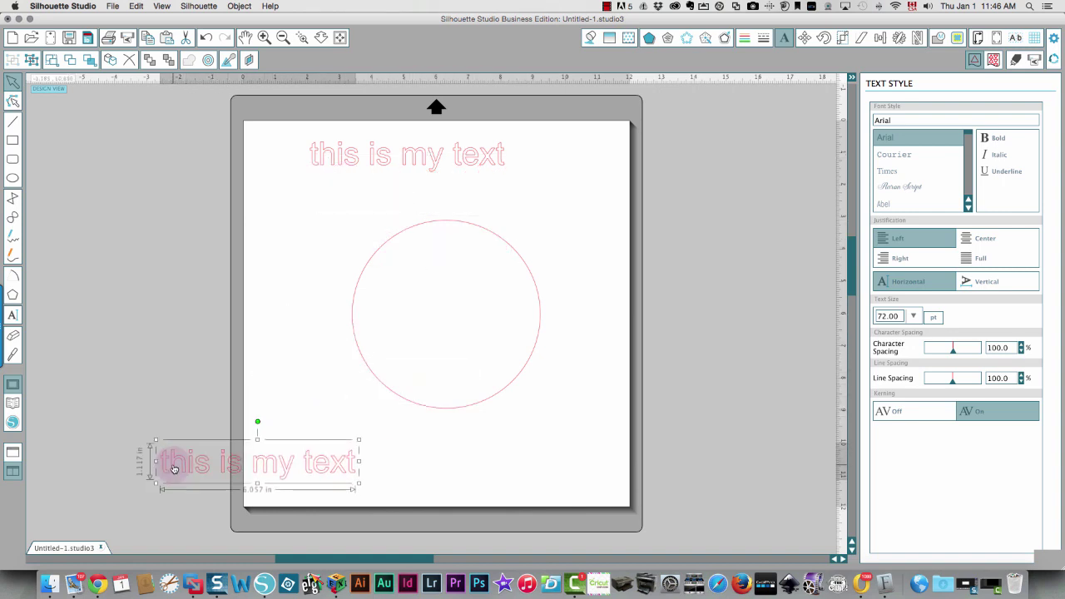
left_click_drag(421, 228, 380, 159)
left_click(380, 157)
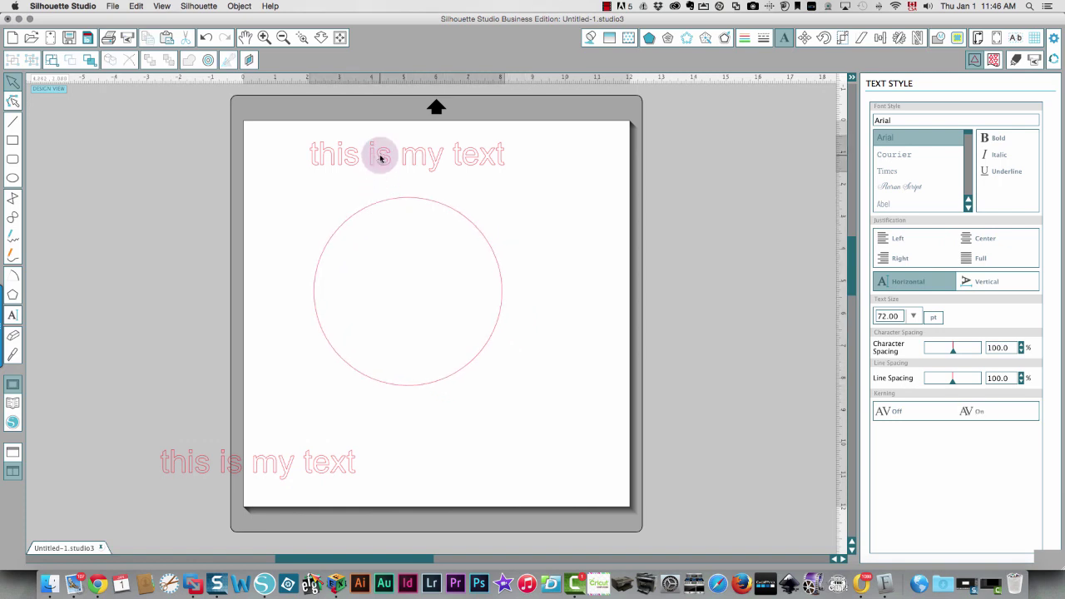
- Attach the top text to the circle and centre its arc over the circle's top
double_click(380, 156)
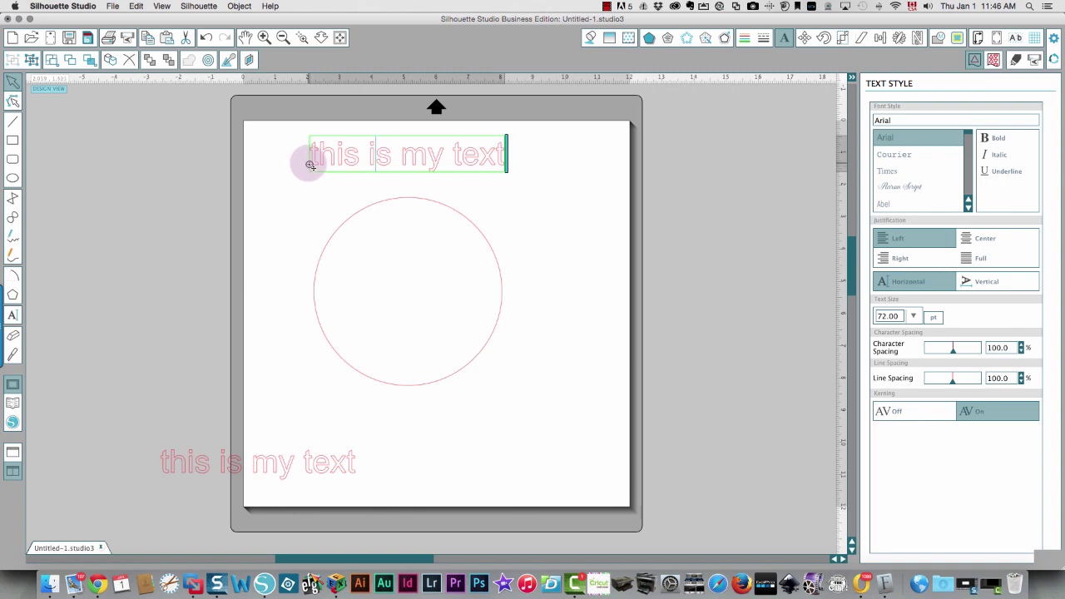
left_click_drag(310, 165, 340, 225)
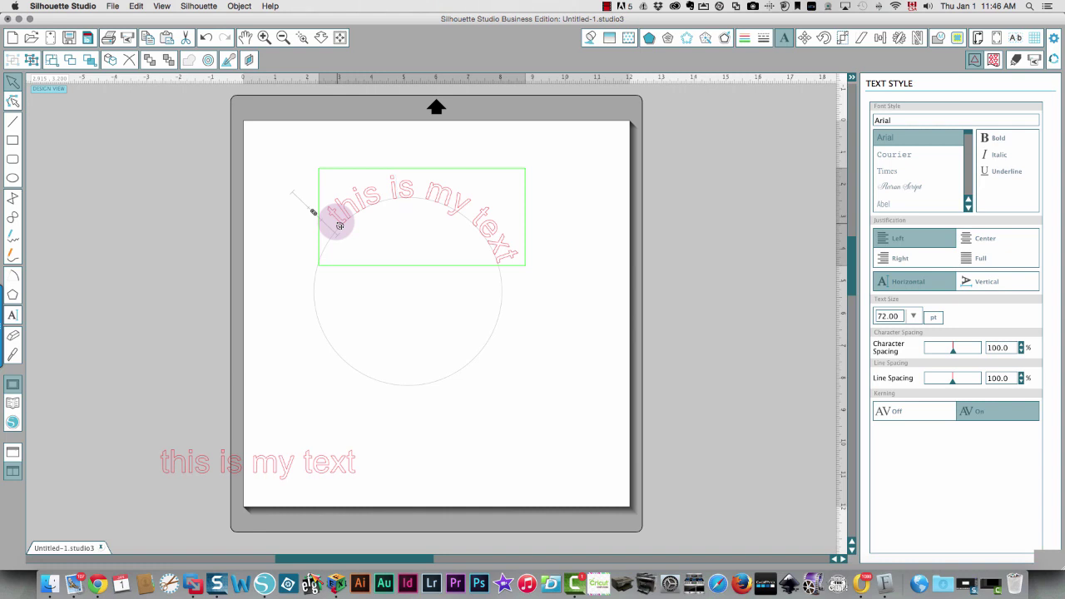
left_click_drag(337, 226, 308, 232)
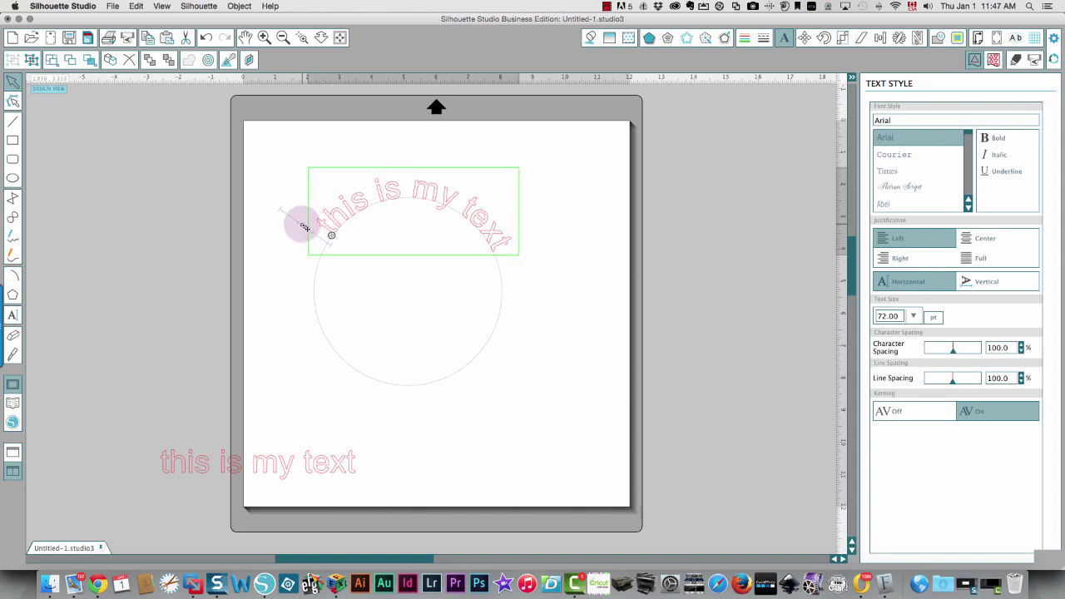
left_click_drag(302, 226, 328, 245)
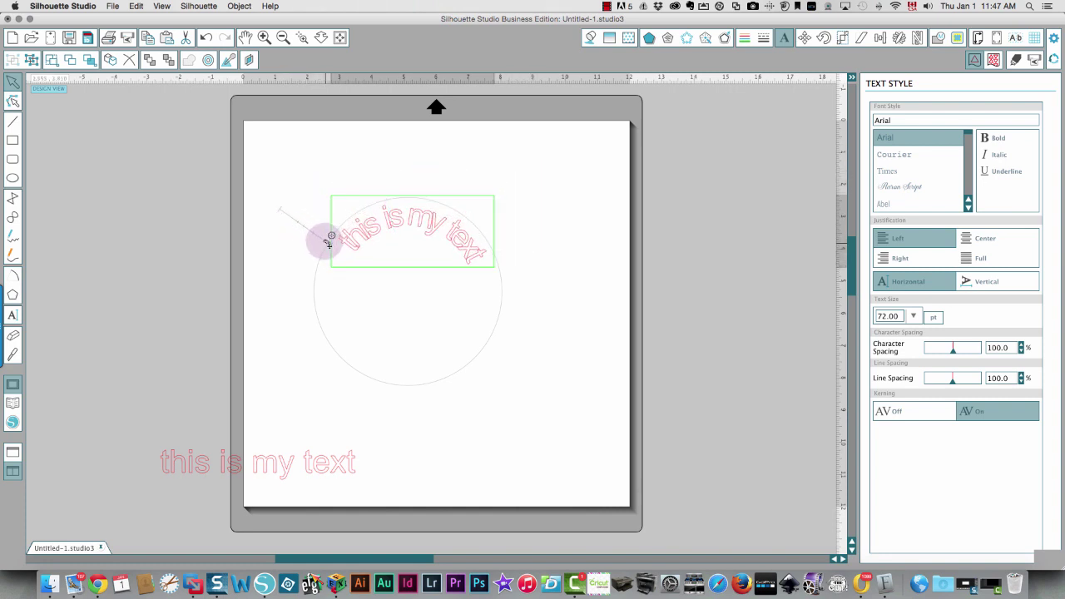
left_click_drag(328, 244, 313, 234)
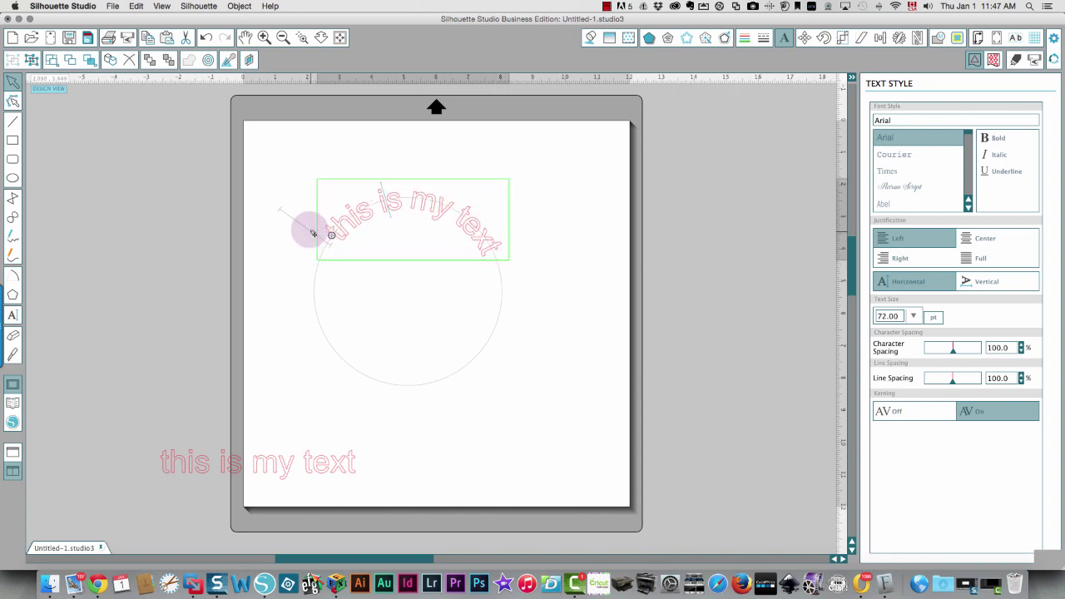
left_click_drag(312, 232, 308, 231)
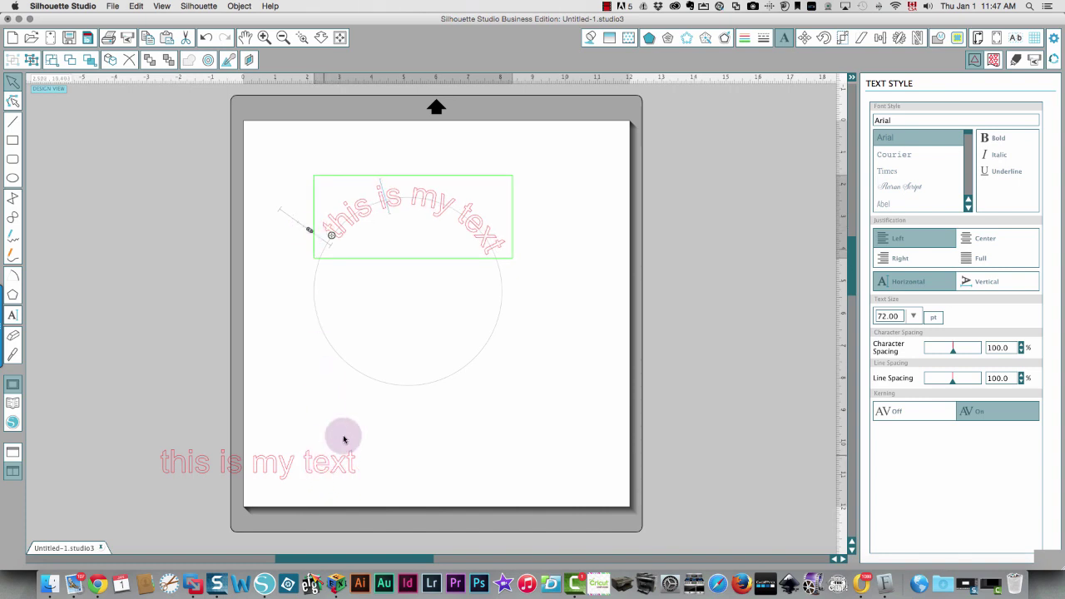
- Attach the lower text copy onto the circle's right side
left_click(277, 478)
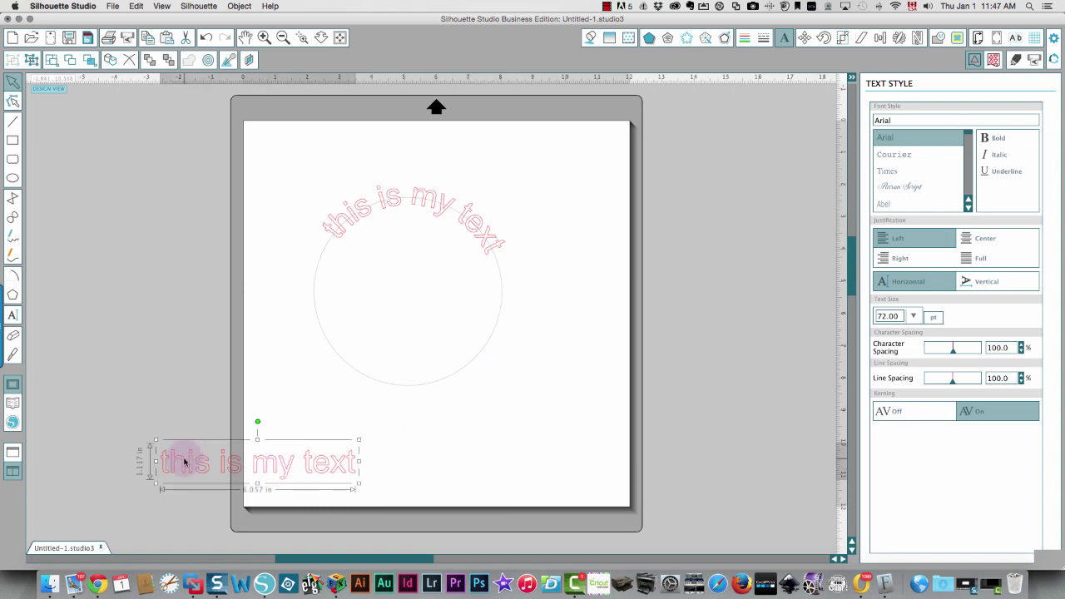
double_click(282, 468)
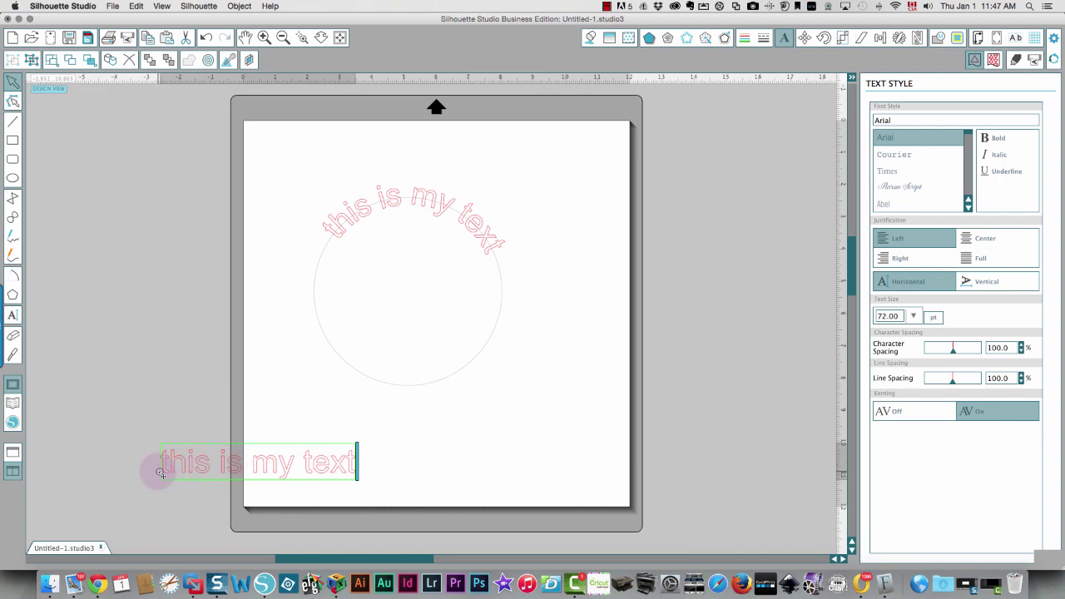
left_click_drag(160, 472, 433, 383)
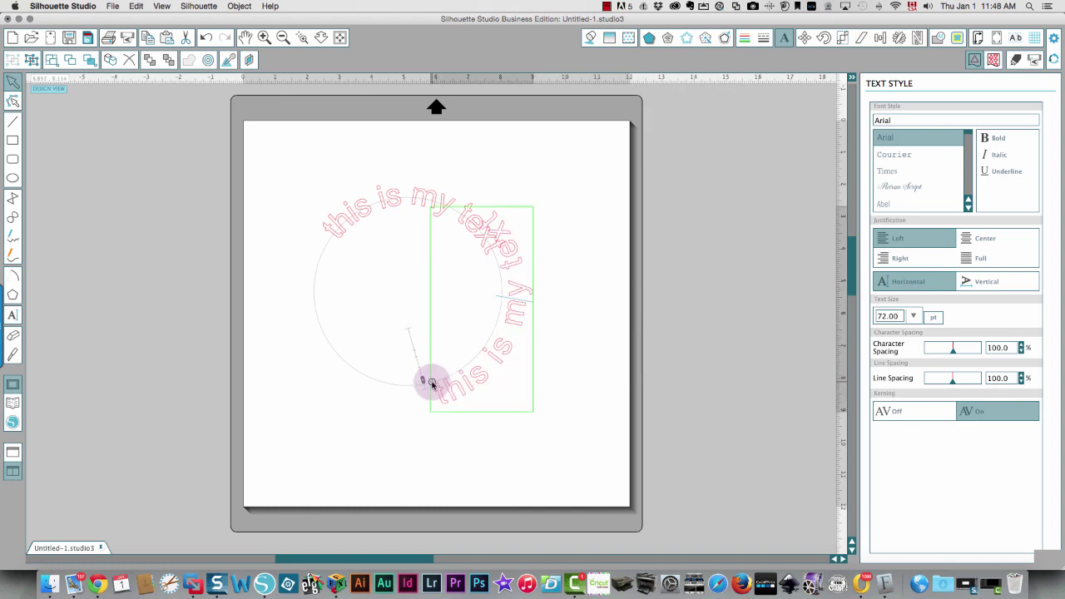
- Slide the lower text's start handle around until it follows the circle's bottom edge
left_click_drag(427, 381, 421, 374)
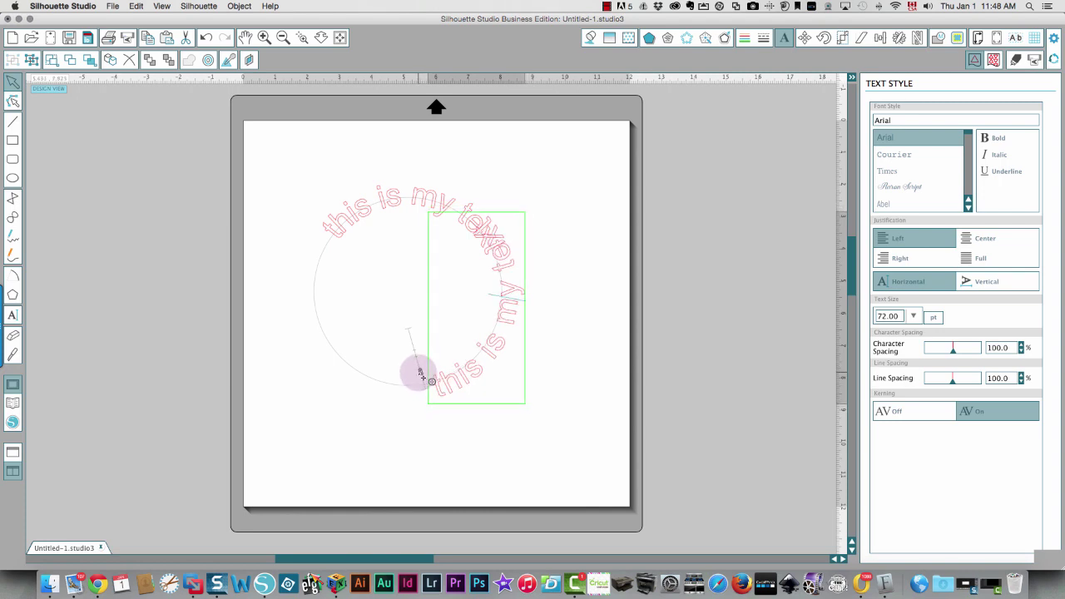
left_click_drag(433, 383, 400, 385)
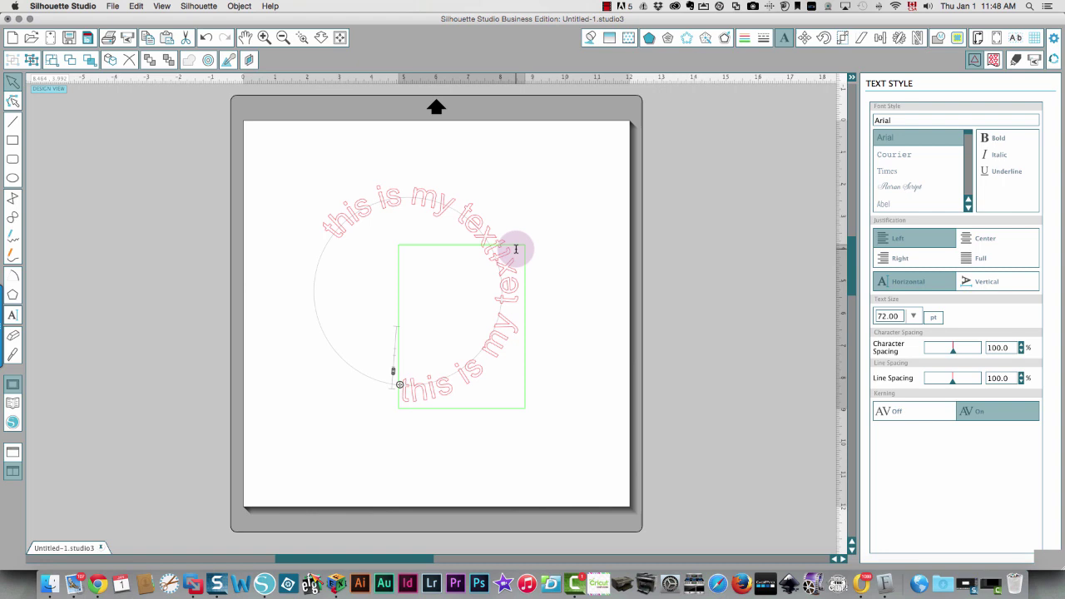
mouse_move(502, 251)
left_mouse_down()
mouse_move(528, 247)
mouse_move(517, 248)
left_mouse_up()
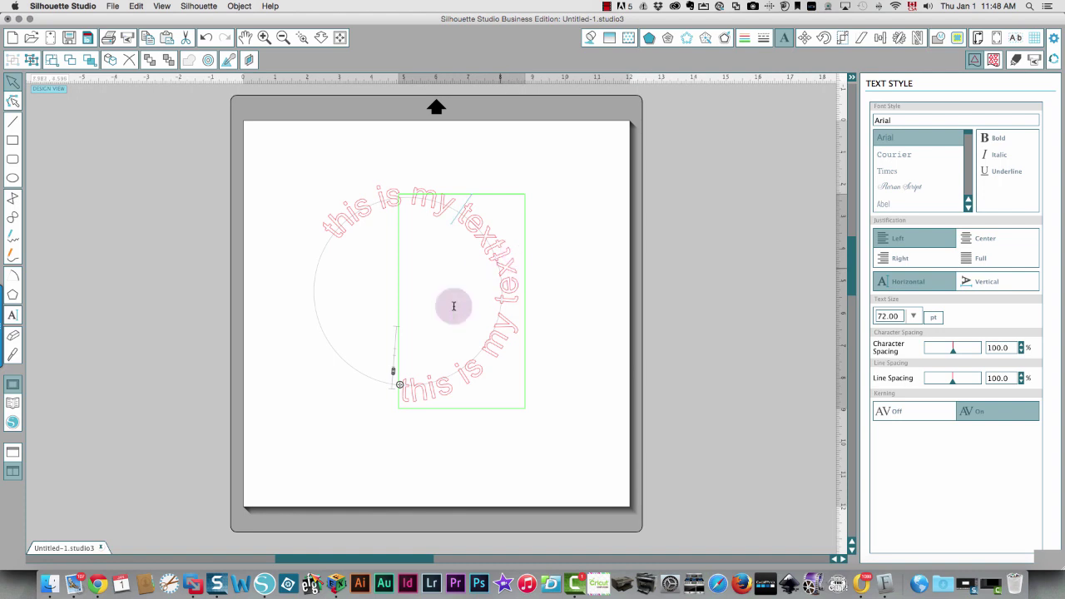
left_click_drag(401, 385, 358, 373)
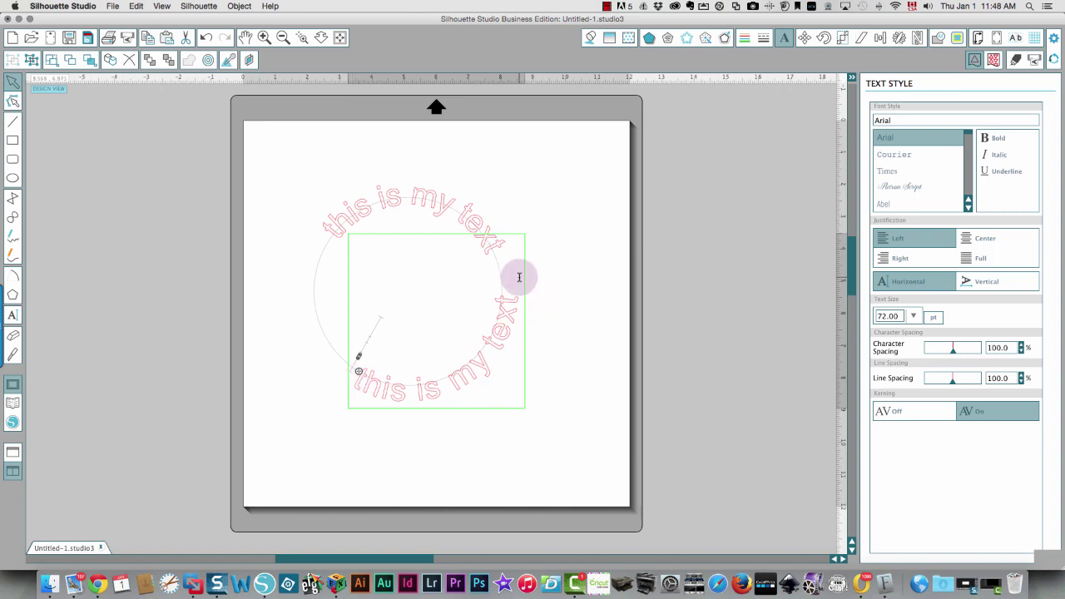
left_click_drag(362, 376, 334, 353)
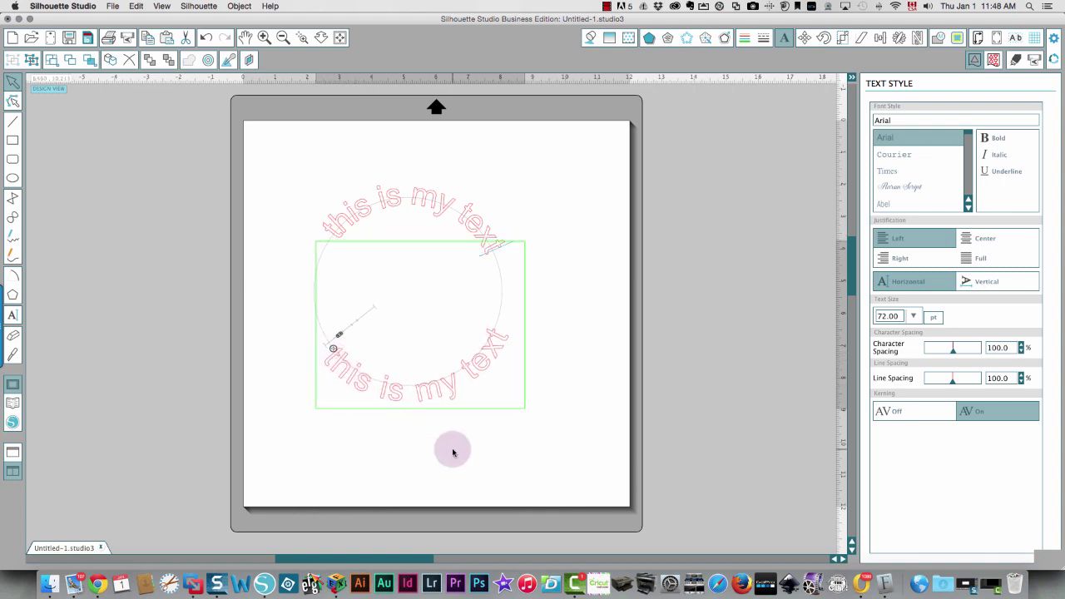
left_click(453, 452)
left_click(353, 372)
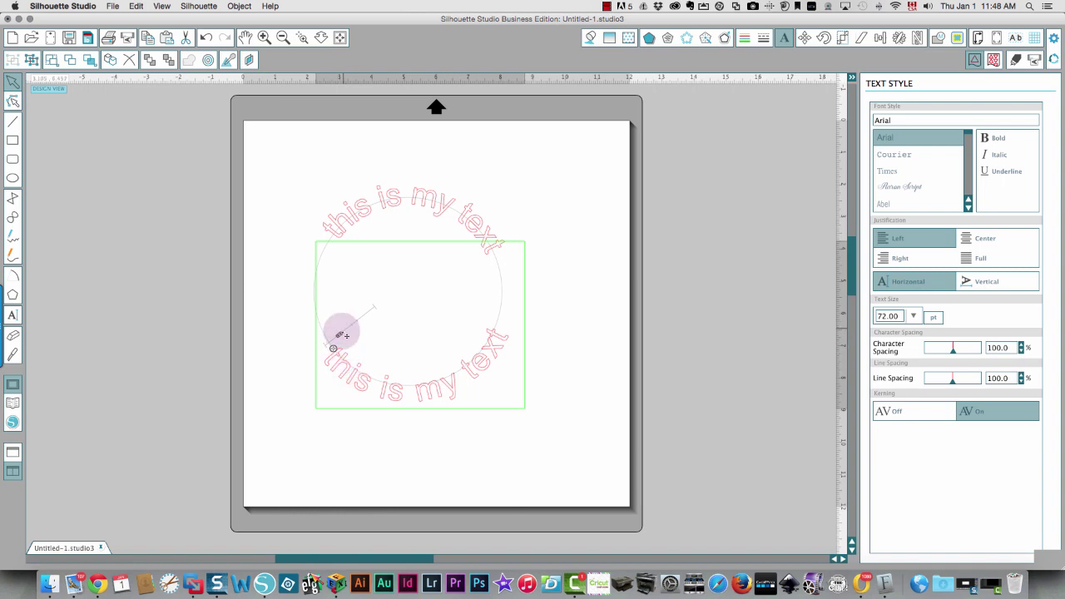
- Nudge the bottom text along the circle, then shift the top arc slightly left
mouse_move(339, 335)
left_mouse_down()
mouse_move(335, 327)
mouse_move(334, 340)
left_mouse_up()
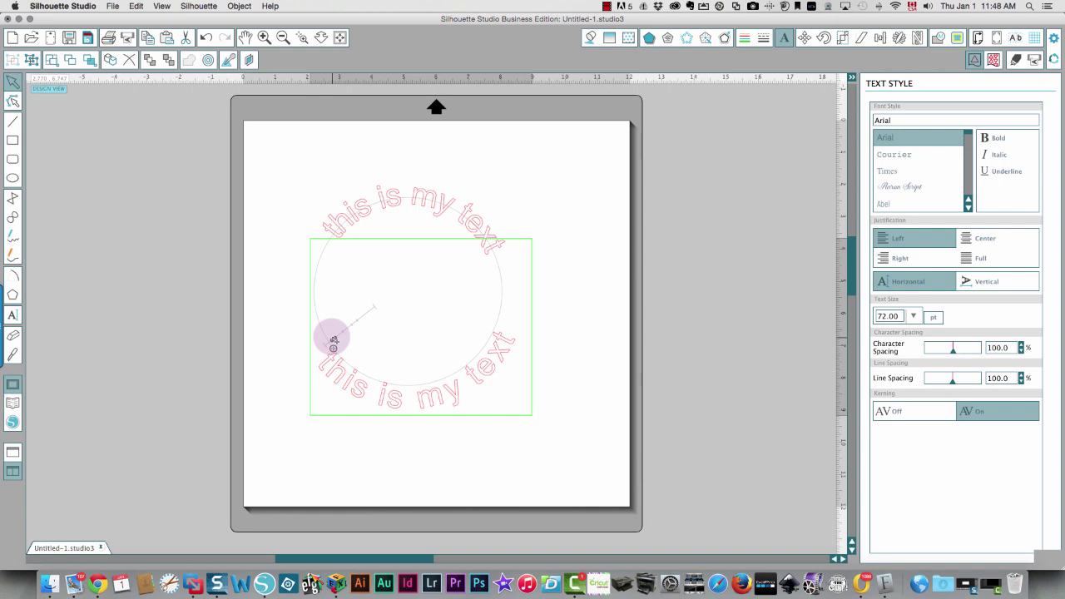
left_click_drag(333, 341, 333, 337)
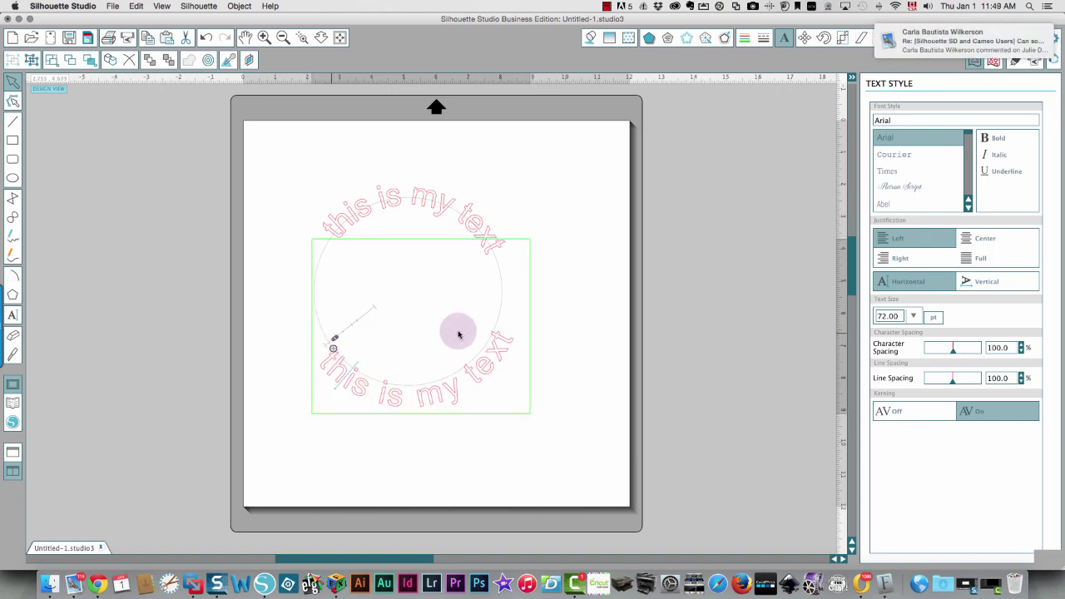
left_click(349, 223)
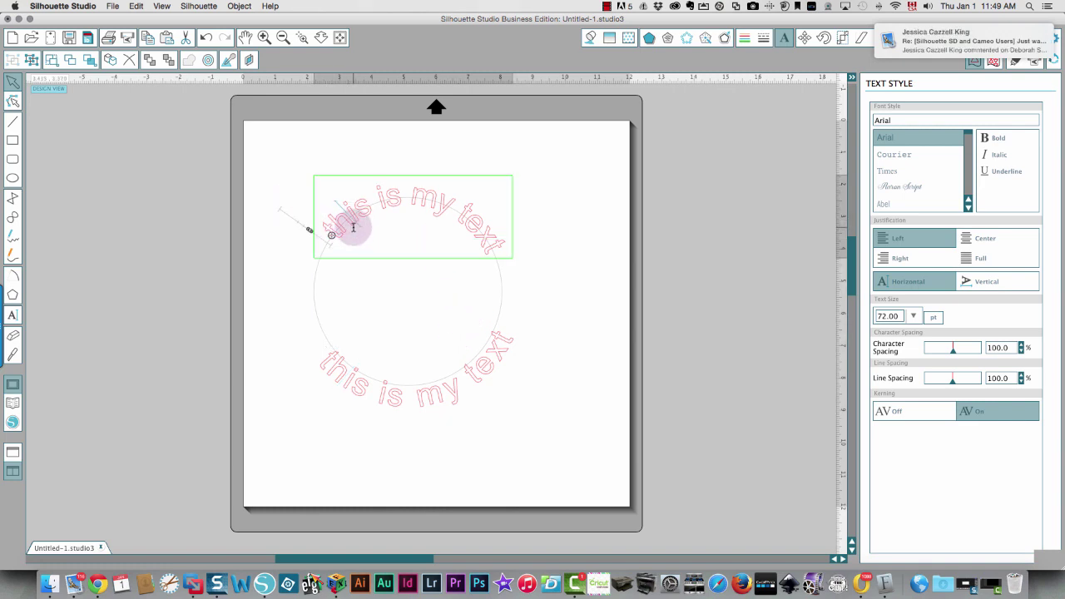
left_click_drag(312, 234, 306, 232)
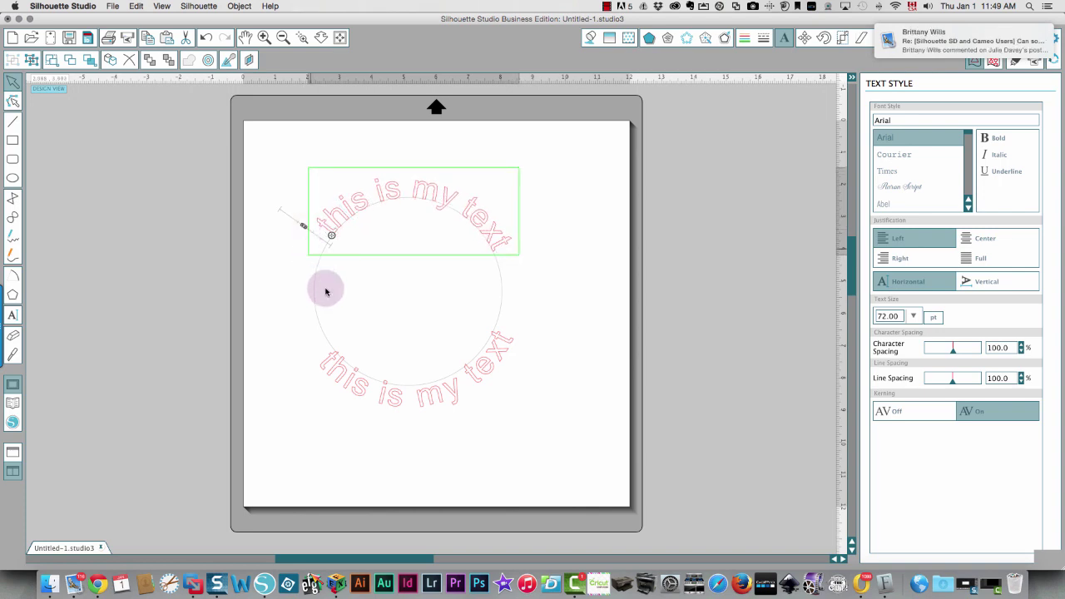
left_click(292, 281)
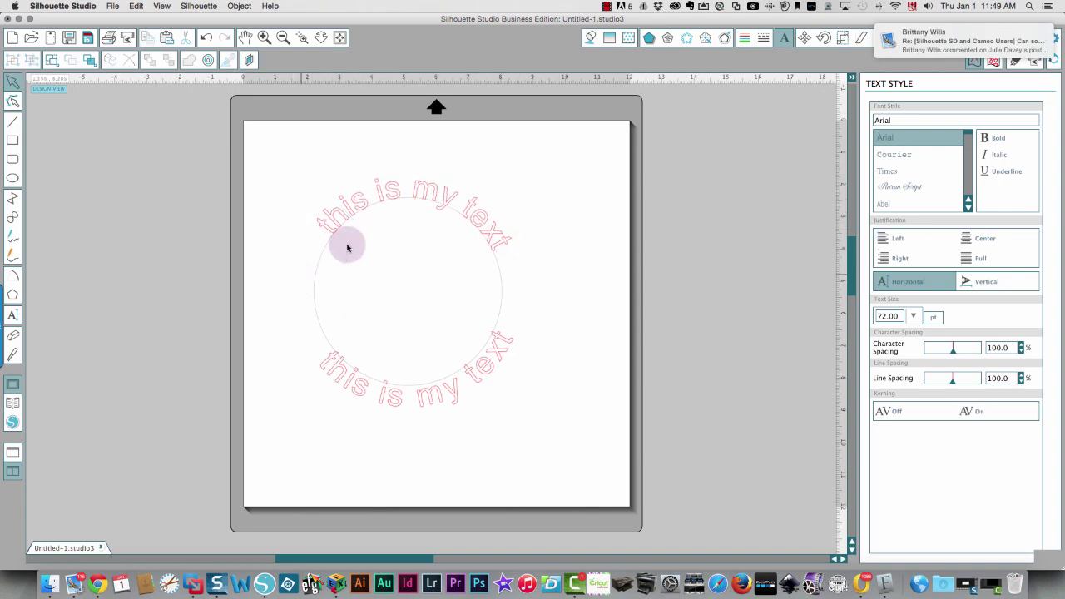
left_click(391, 197)
- Cut the circle path, leaving the top text straight, and shift that text left
left_click(316, 285)
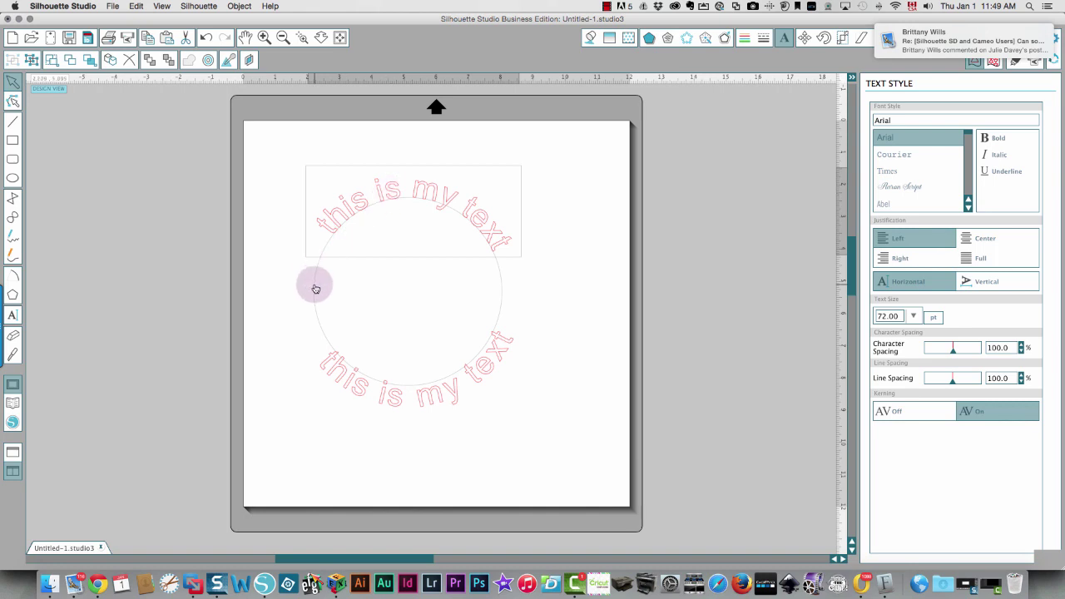
right_click(314, 287)
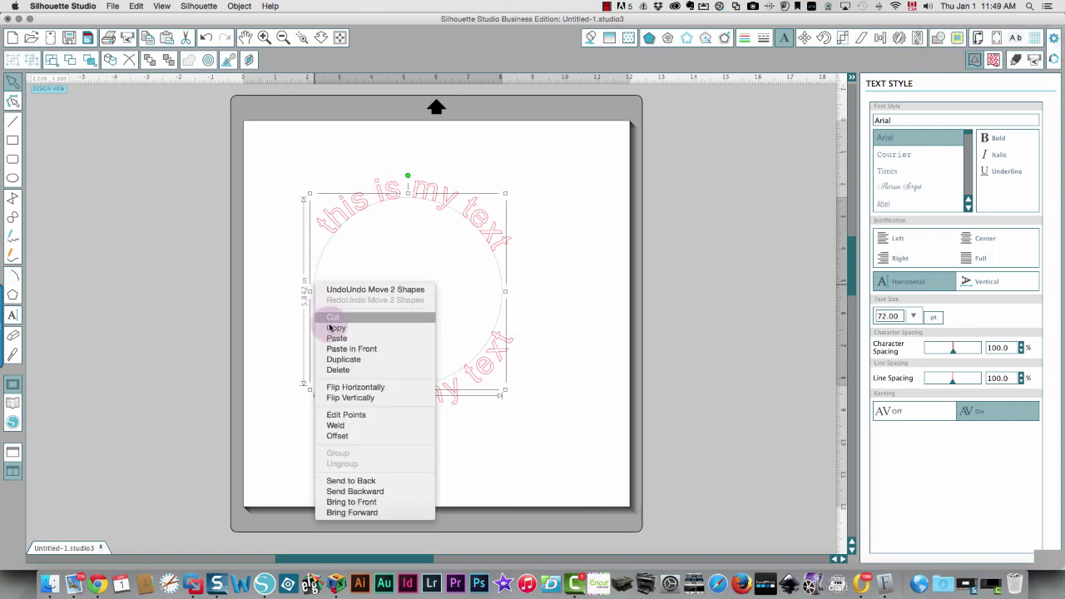
left_click(331, 318)
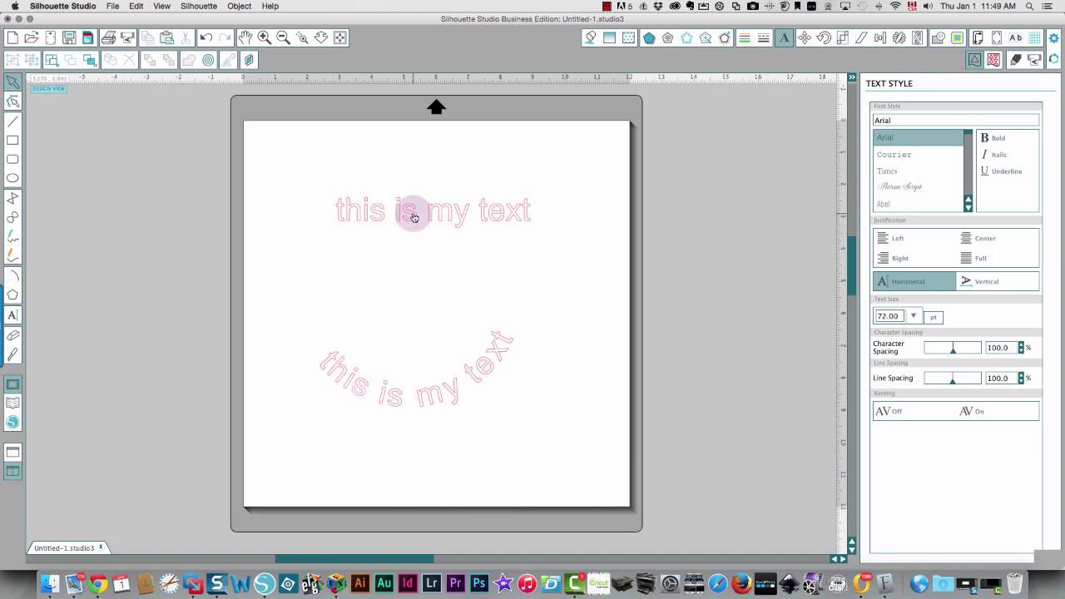
left_click_drag(411, 214, 367, 217)
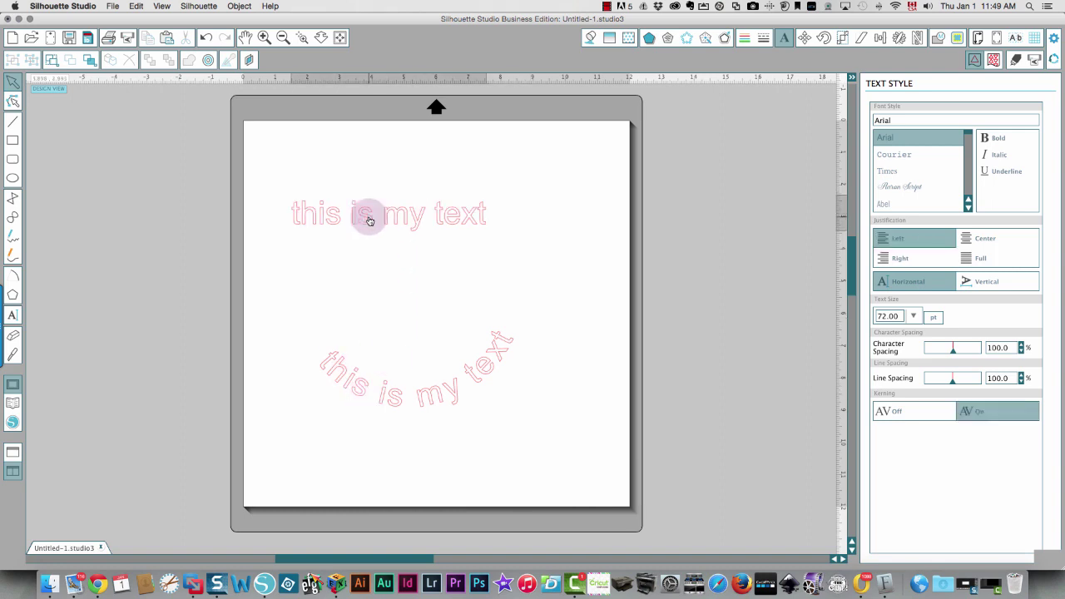
left_click(453, 398)
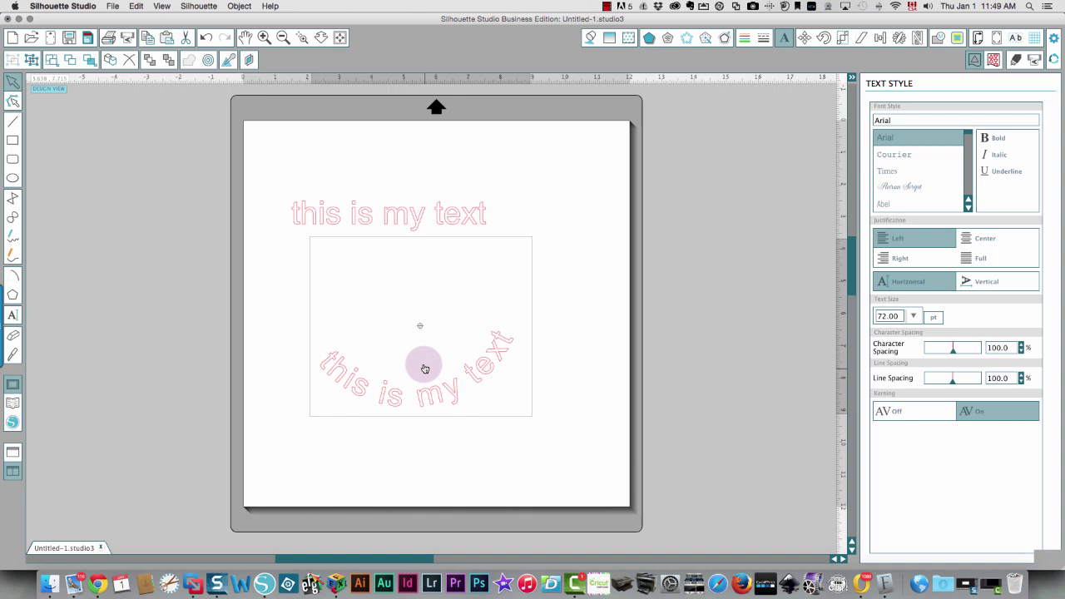
left_click(436, 447)
left_click(436, 404)
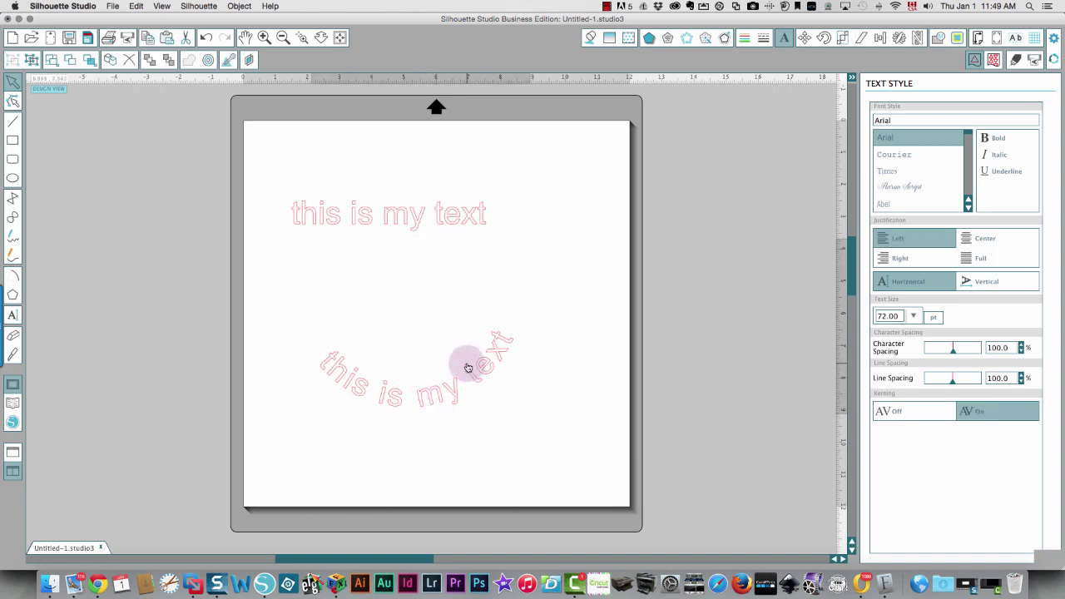
left_click(400, 221)
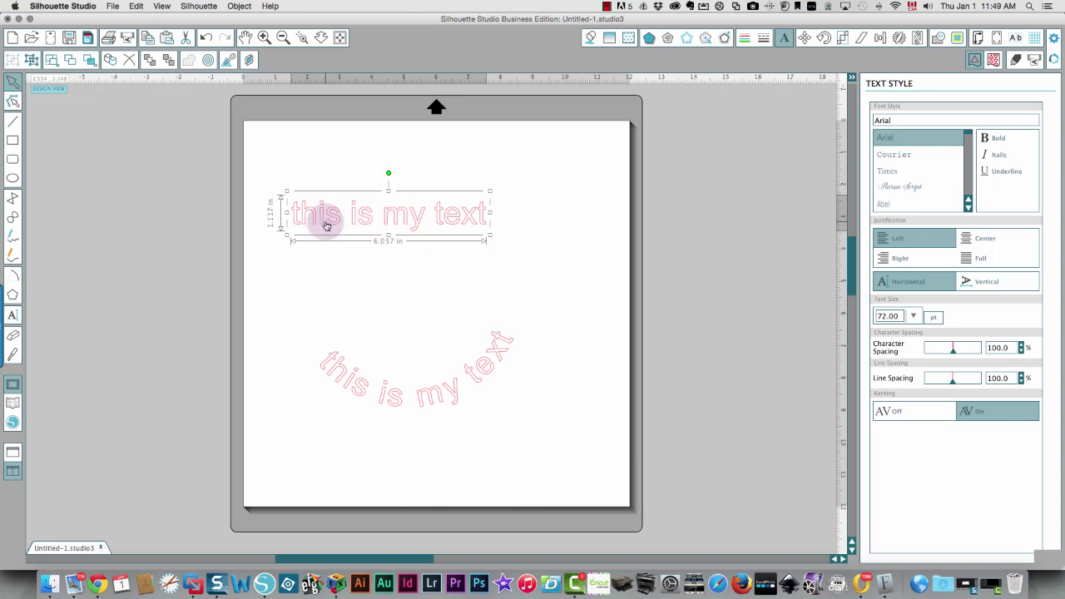
- Undo the last six actions
left_click(204, 38)
left_click(205, 38)
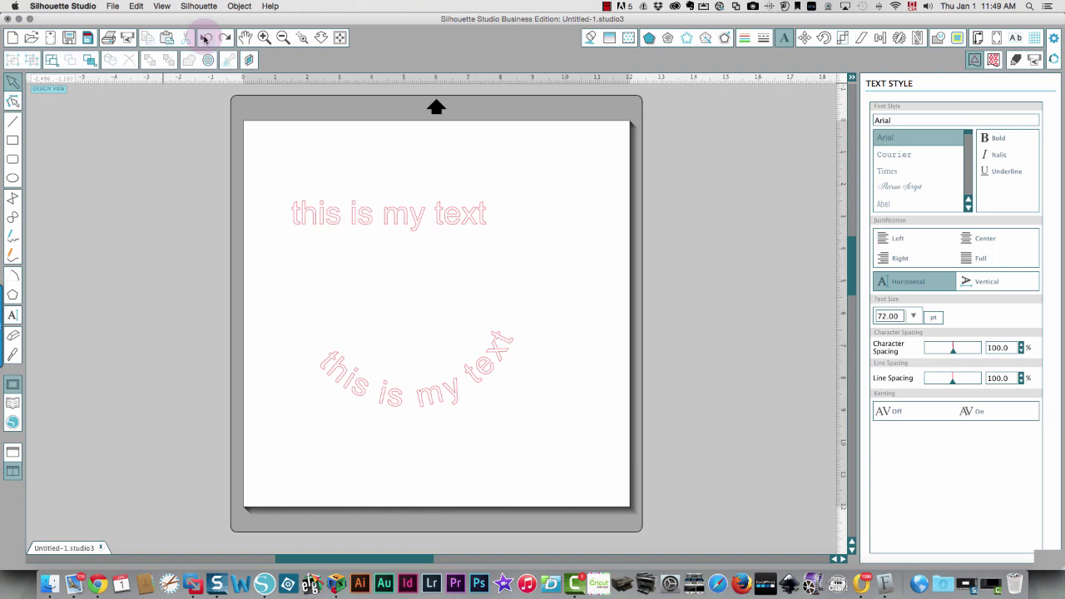
left_click(205, 38)
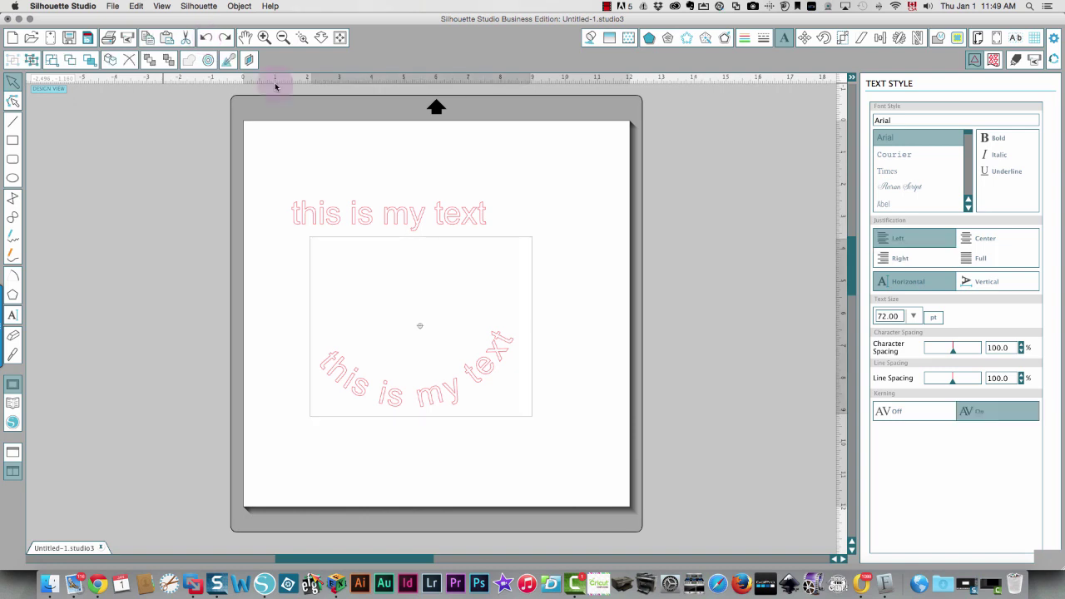
left_click(205, 38)
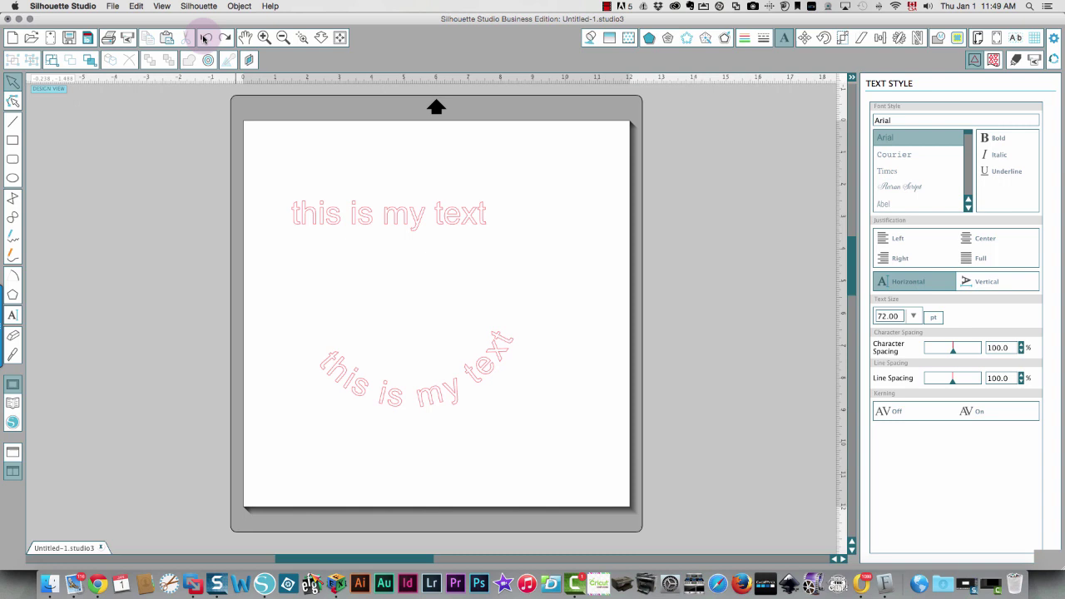
left_click(204, 38)
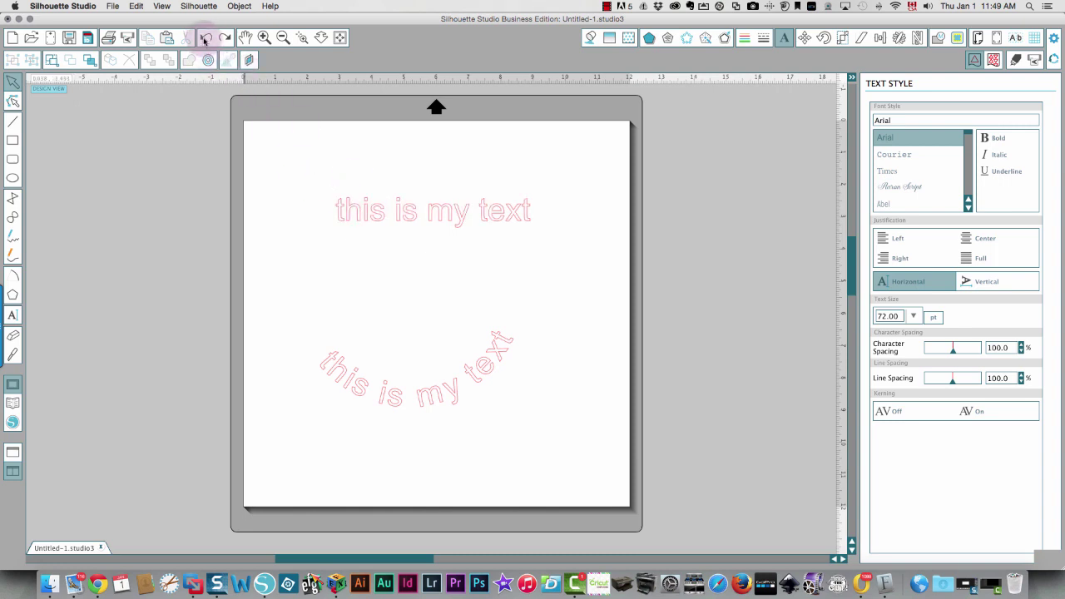
left_click(205, 39)
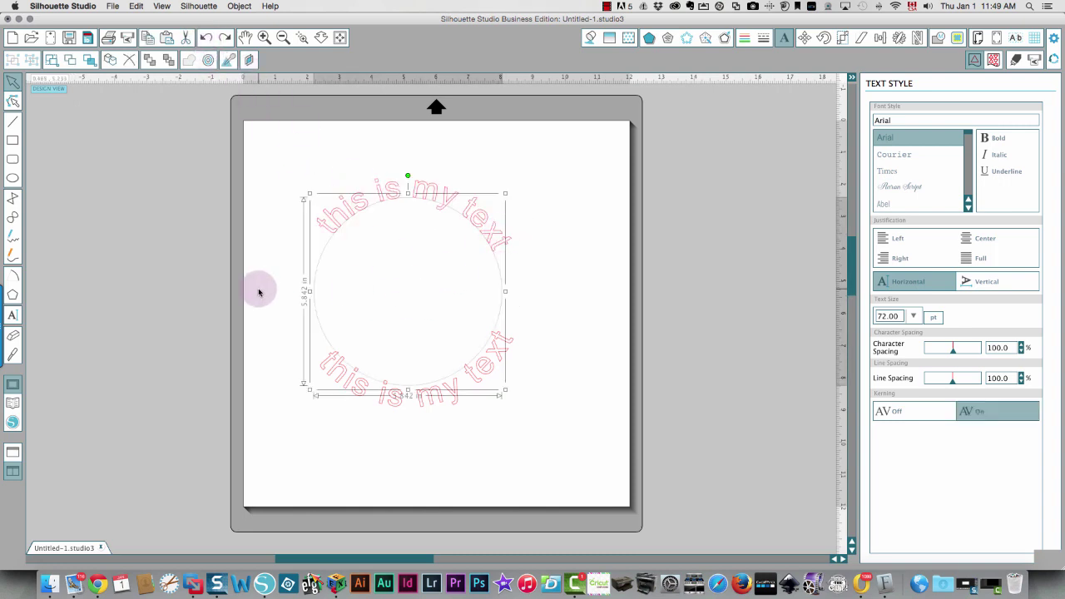
- Convert the top curved text into outline paths with Convert to Path
left_click(297, 155)
left_click(348, 217)
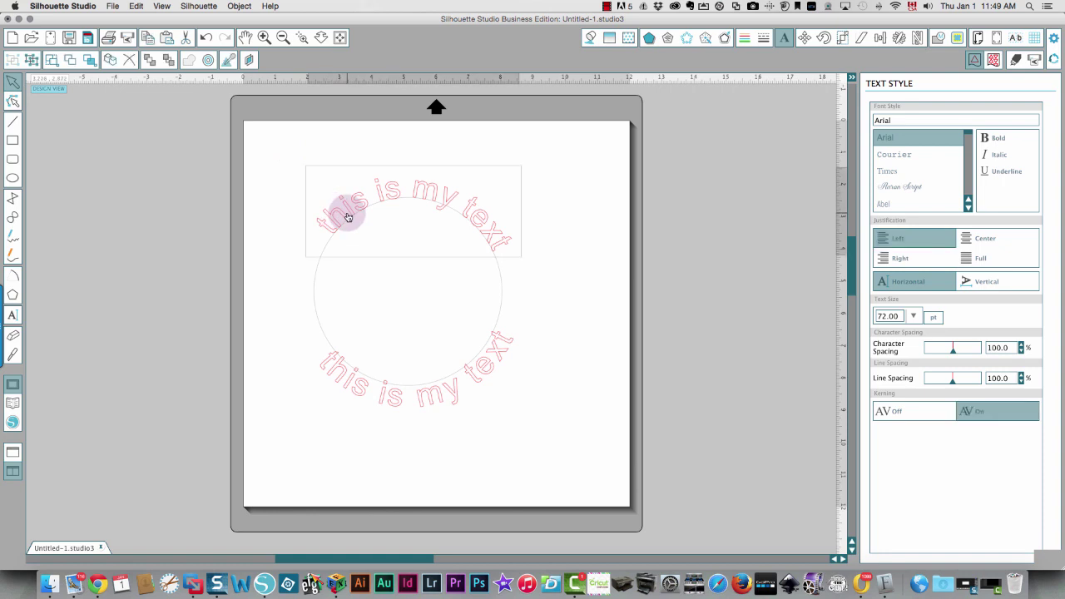
right_click(347, 217)
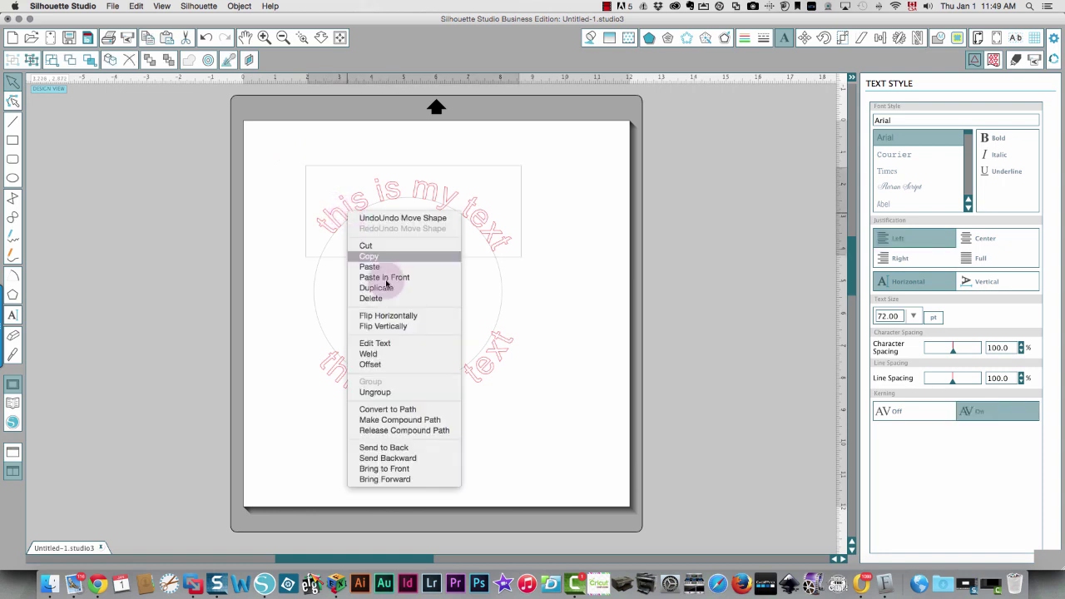
left_click(432, 409)
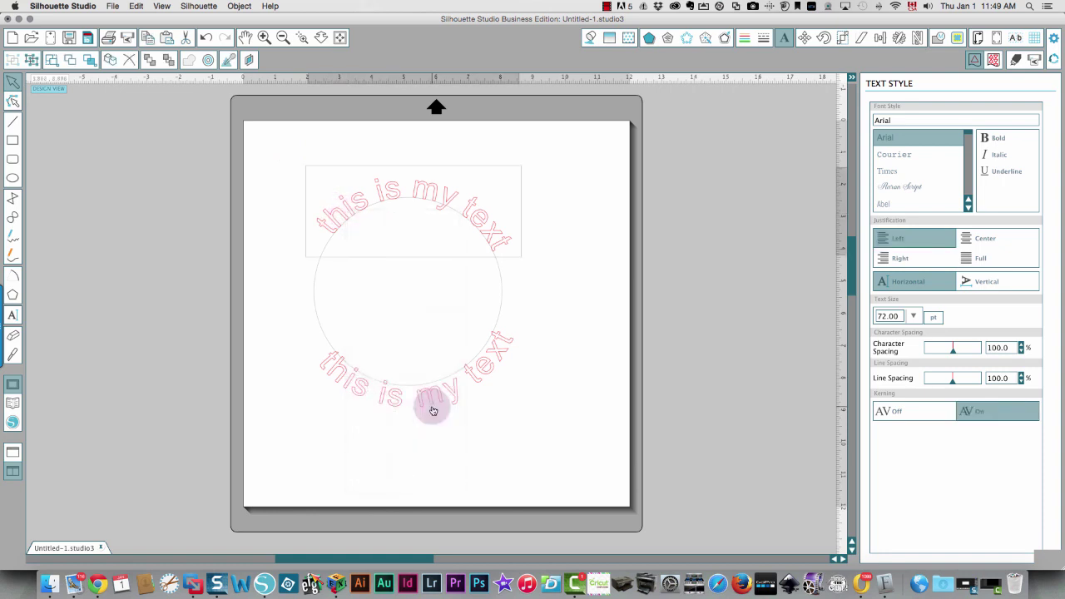
- Undo a trial move and 7.362 in widening of the outline, then move the circle down-left
left_click(356, 206)
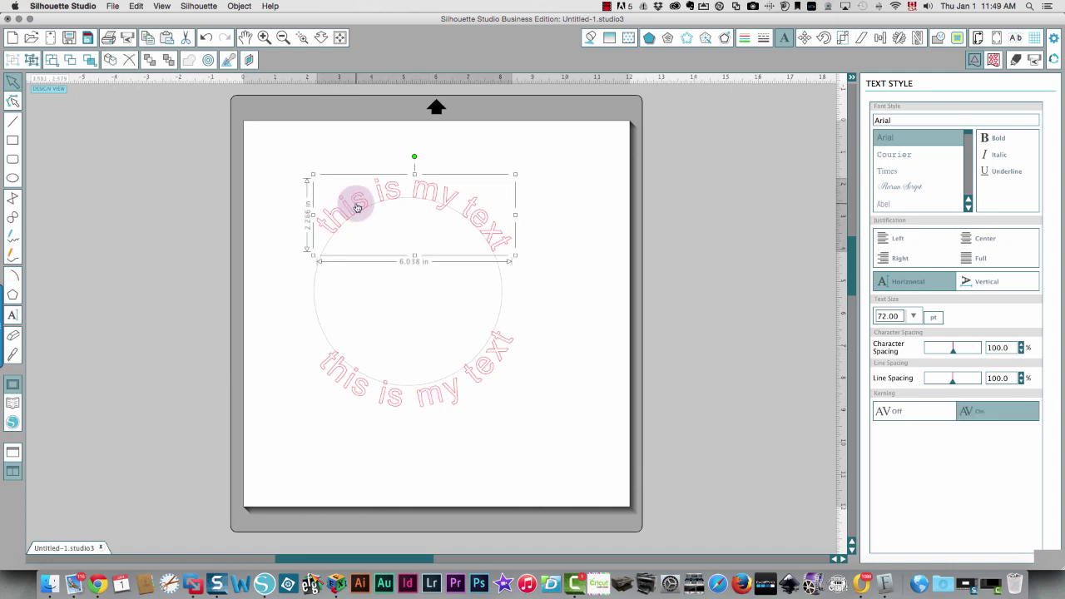
mouse_move(356, 206)
left_mouse_down()
mouse_move(320, 241)
mouse_move(292, 218)
mouse_move(323, 251)
mouse_move(392, 207)
mouse_move(351, 203)
left_mouse_up()
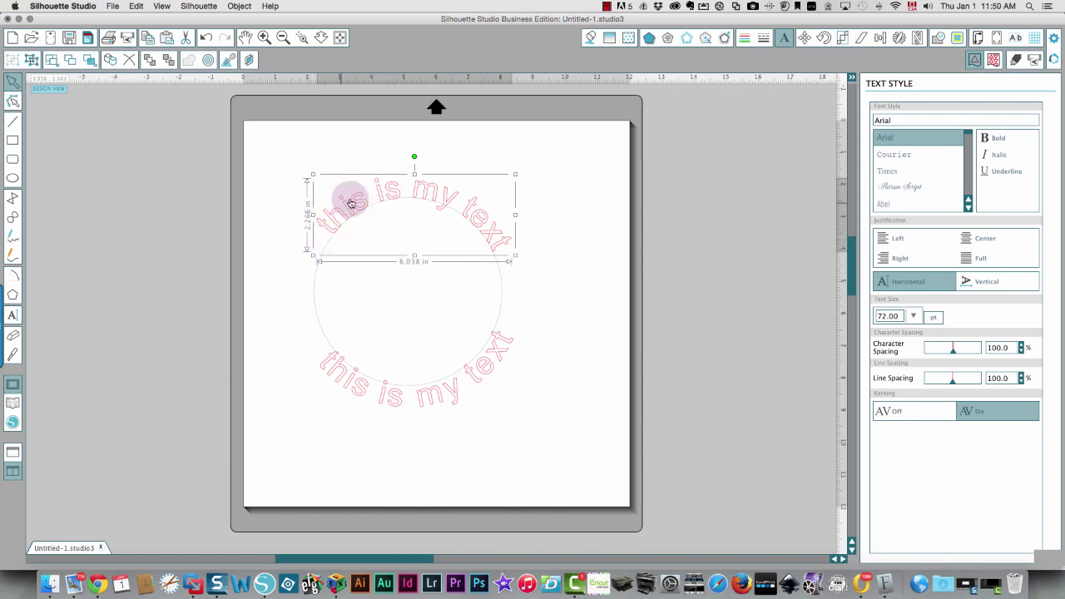
left_click_drag(478, 206, 398, 197)
left_click_drag(445, 239, 494, 245)
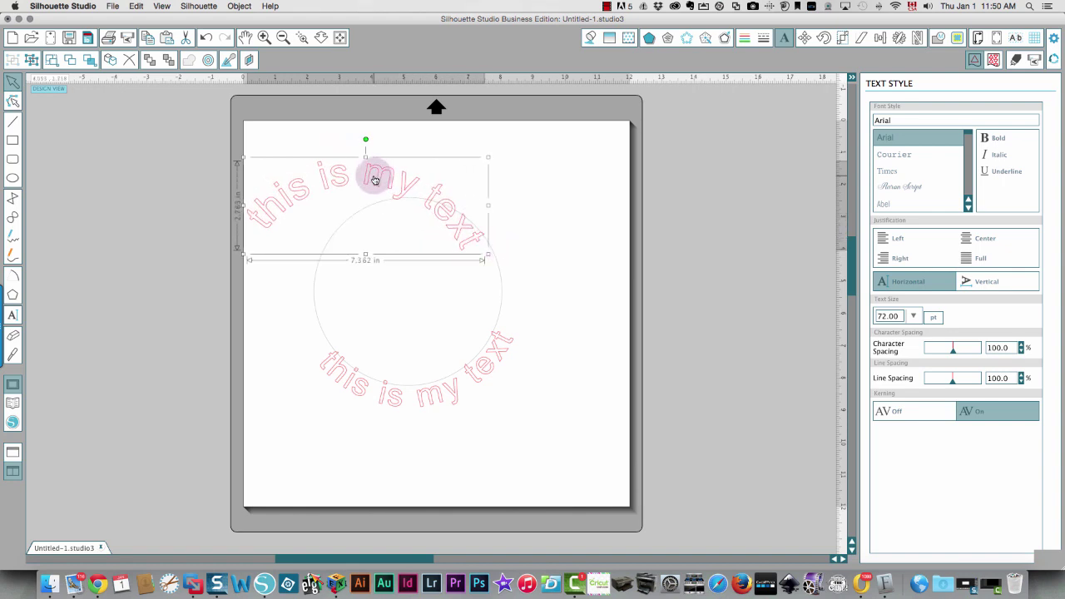
left_click(204, 38)
left_click(204, 38)
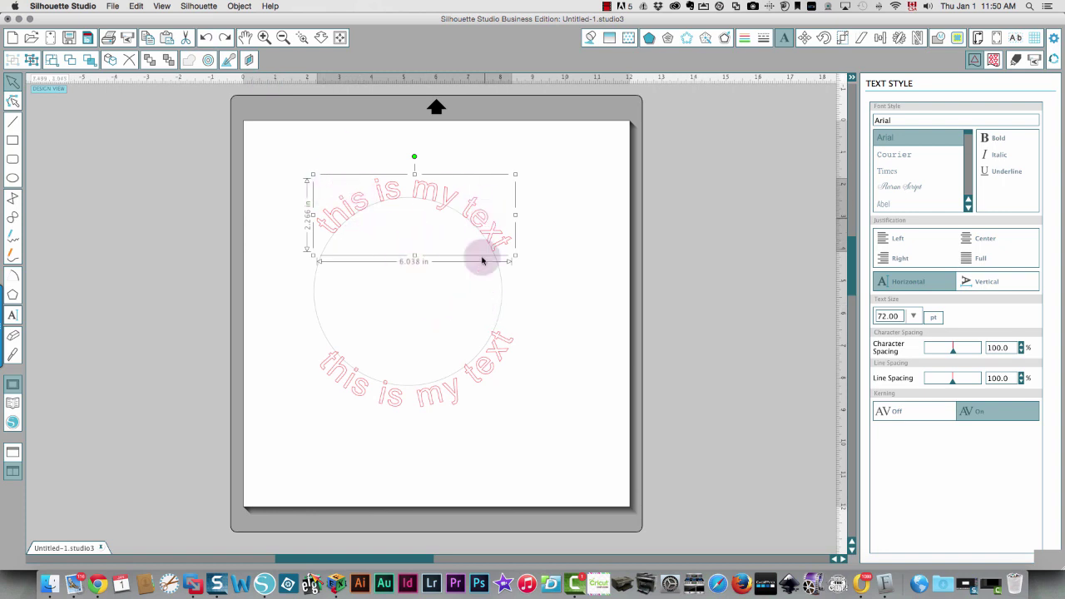
left_click_drag(314, 306, 274, 332)
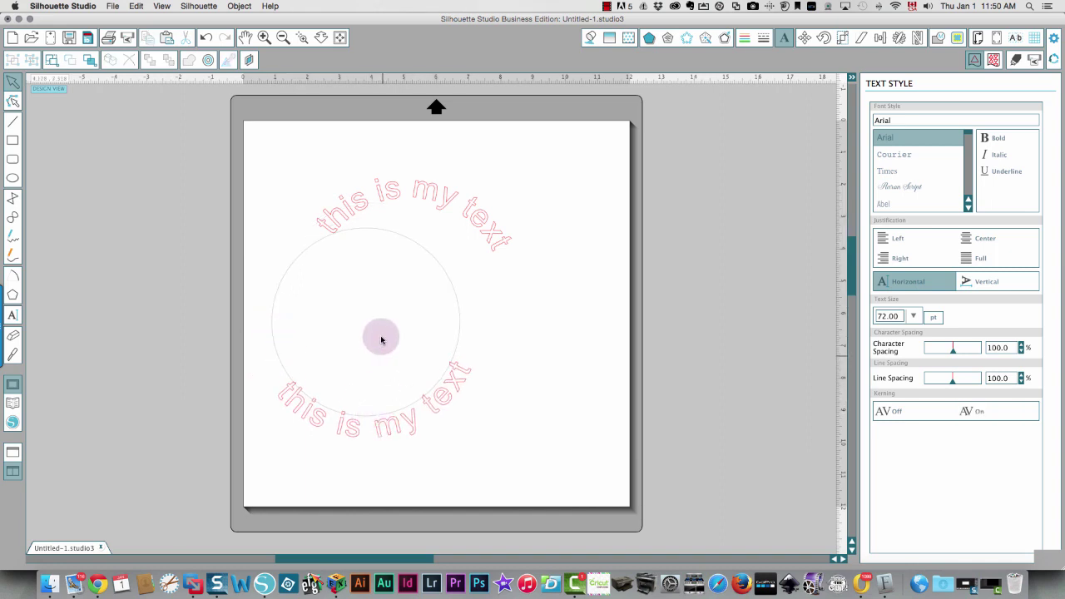
left_click(380, 233)
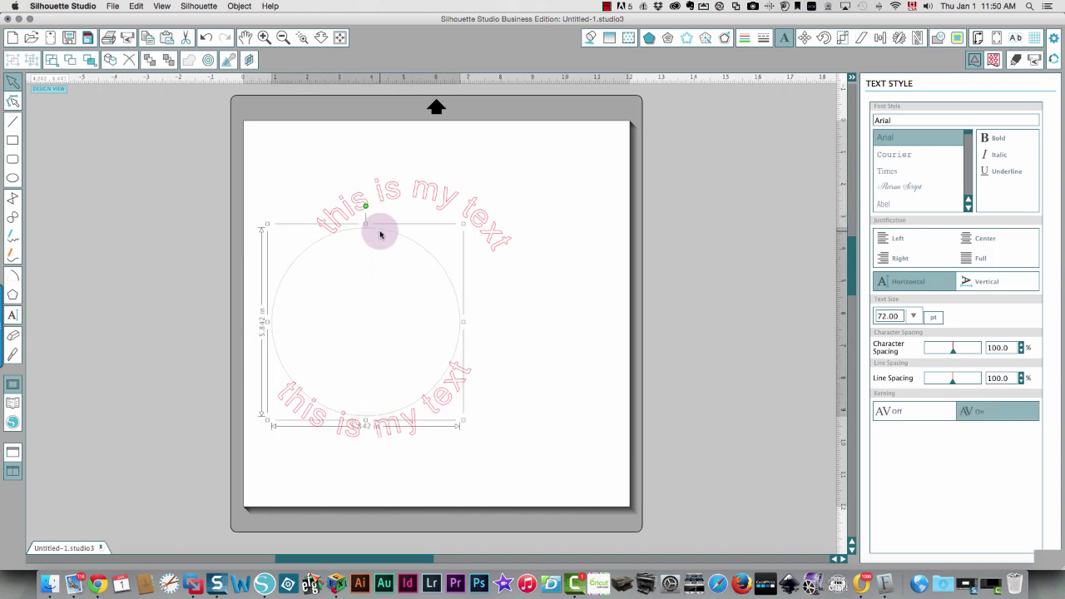
key("Delete")
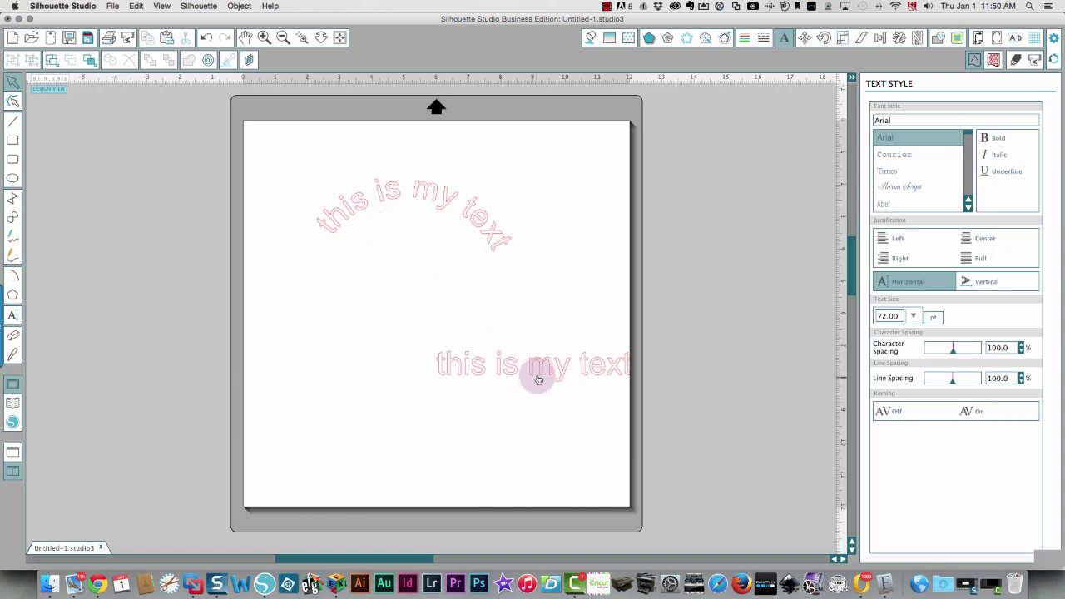
left_click_drag(538, 370, 389, 323)
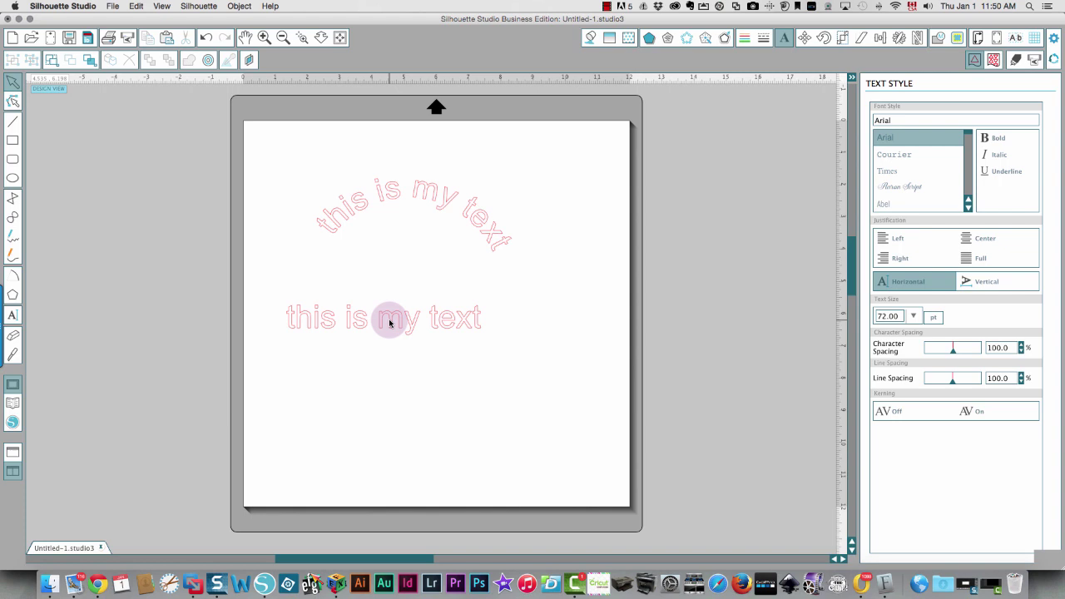
left_click_drag(350, 332, 374, 346)
left_click(206, 37)
left_click(206, 38)
left_click(206, 37)
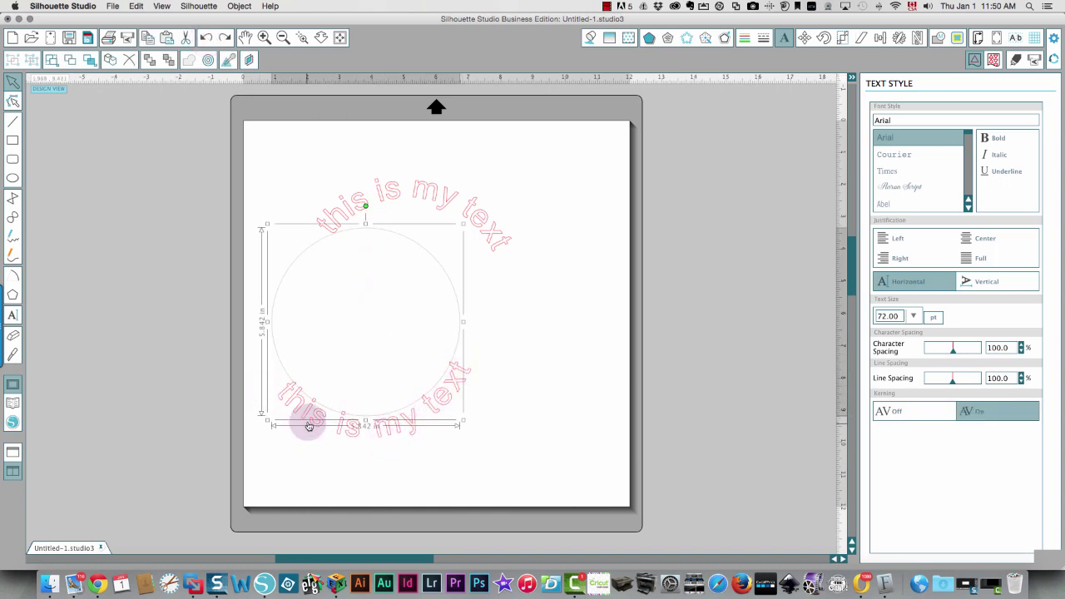
- Cut the circle, then undo to restore it with its lower text
right_click(280, 361)
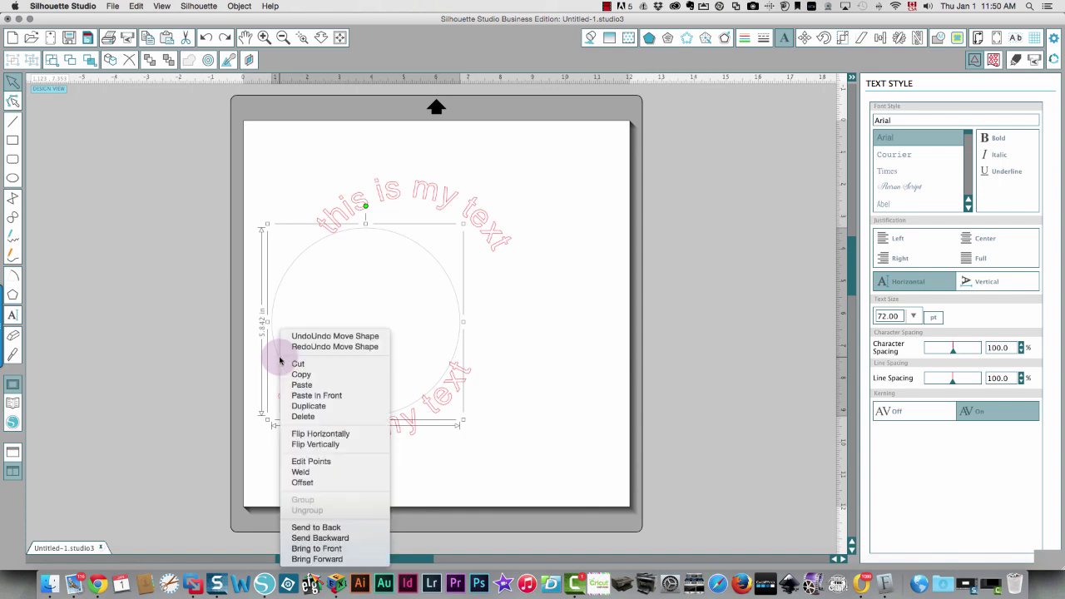
left_click(293, 361)
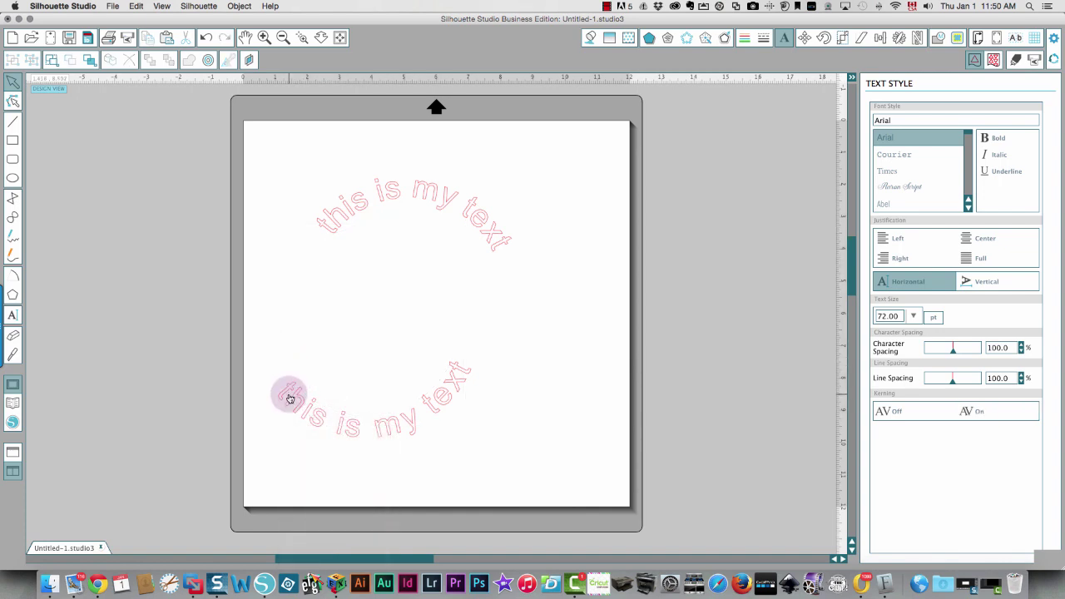
right_click(295, 399)
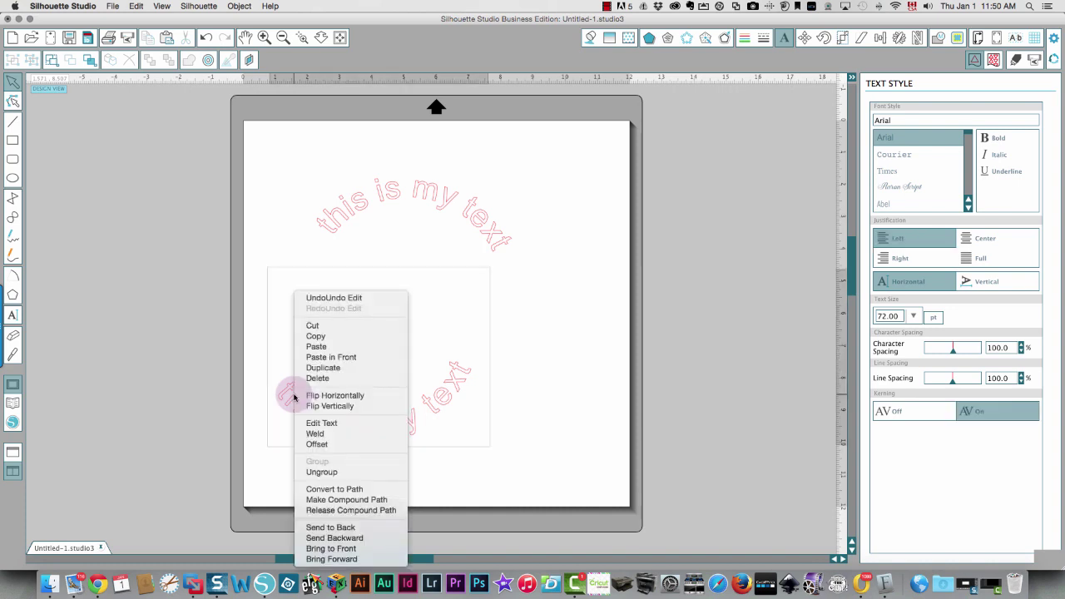
left_click(335, 298)
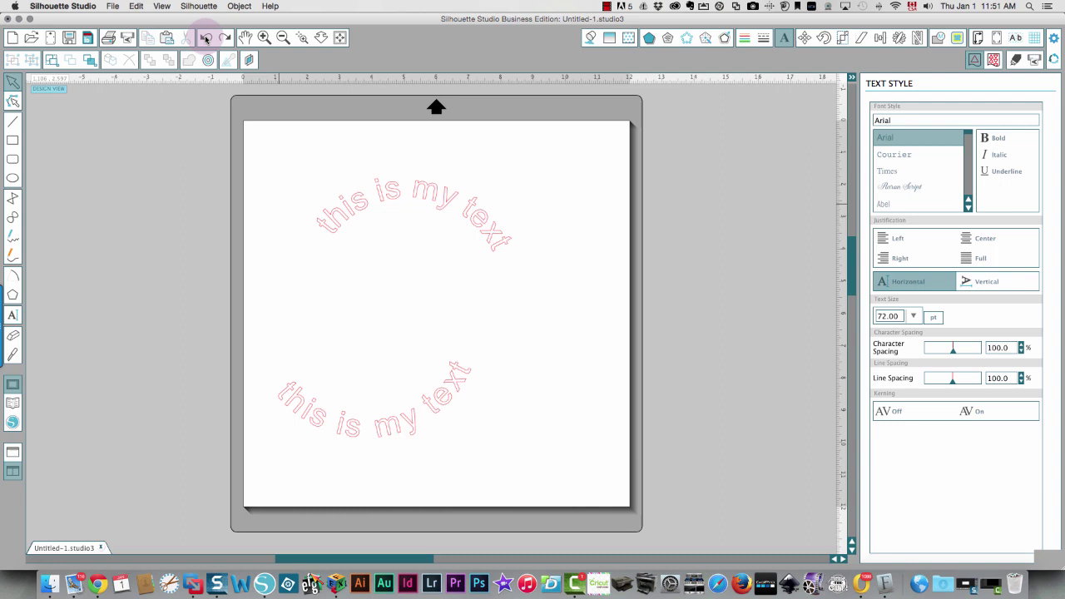
left_click(205, 38)
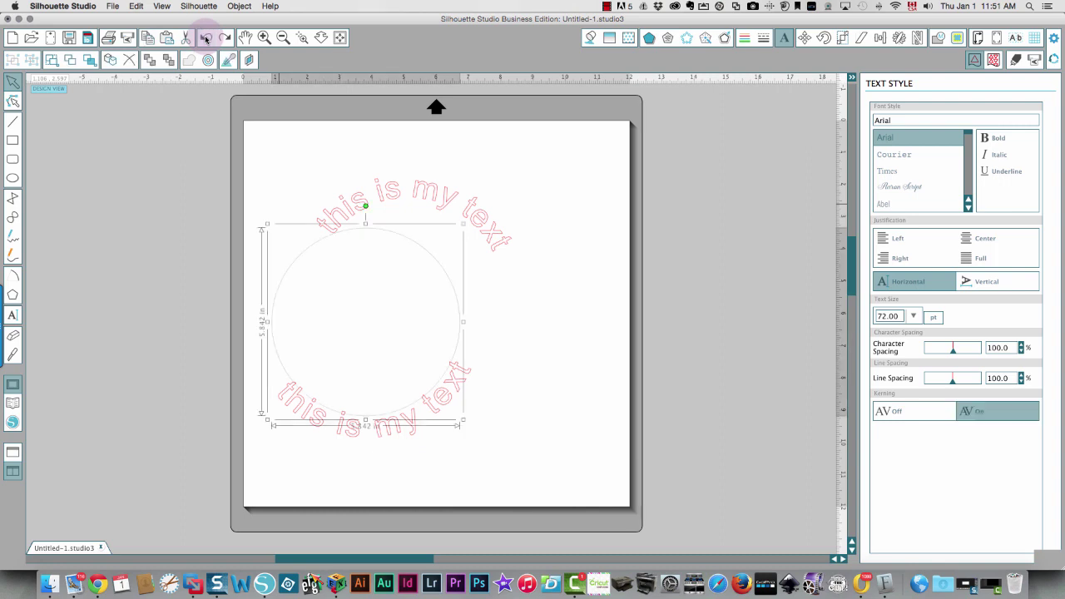
- Convert the lower curved text to outline paths and move it down-right off the circle
left_click(328, 466)
left_click(316, 423)
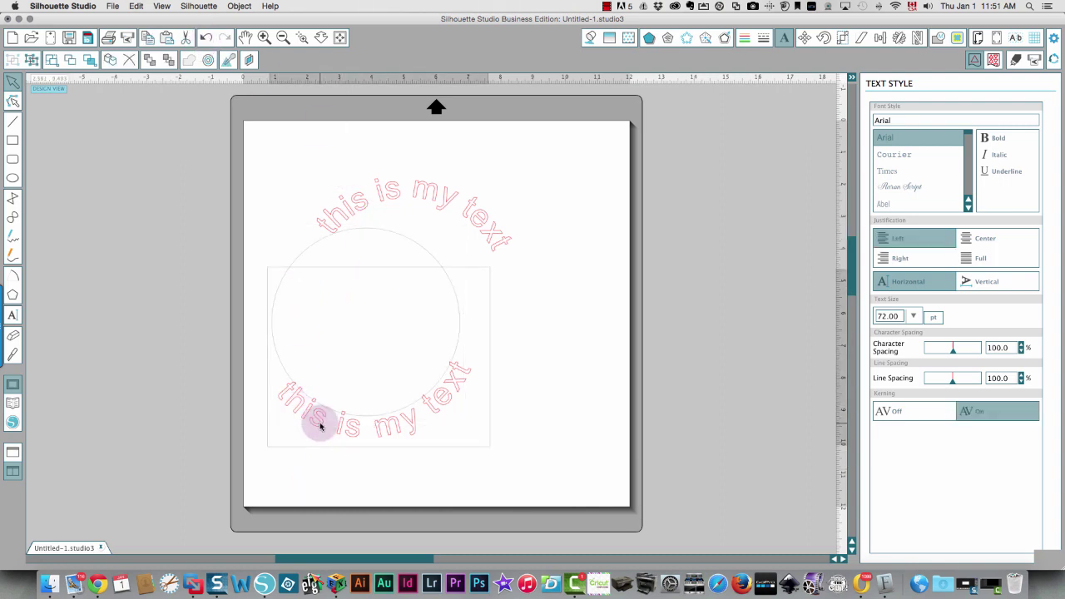
right_click(313, 420)
left_click(356, 490)
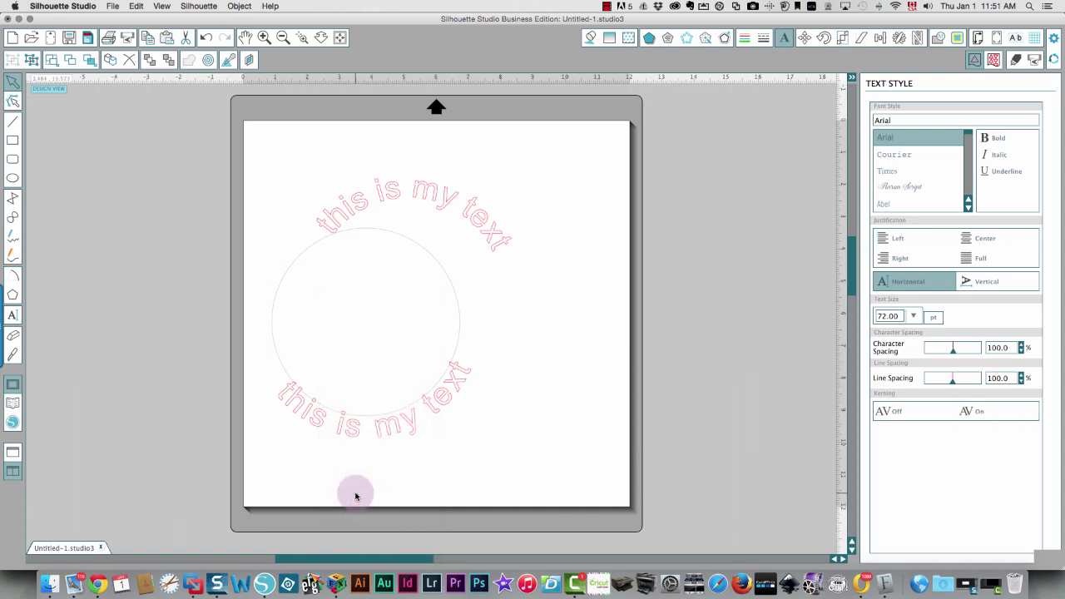
left_click_drag(421, 433, 464, 459)
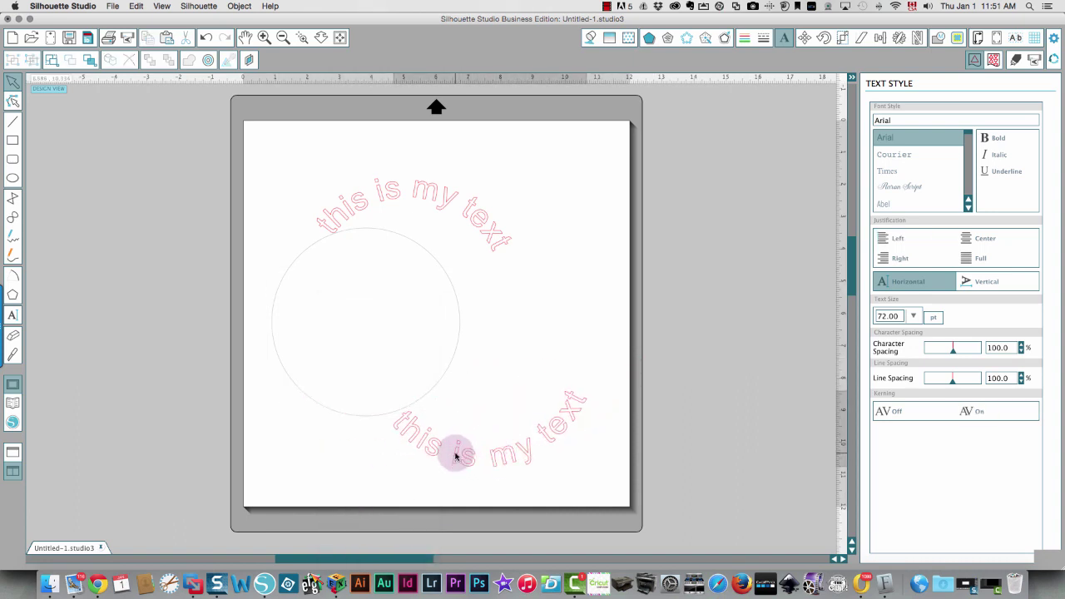
left_click(353, 462)
left_click(306, 397)
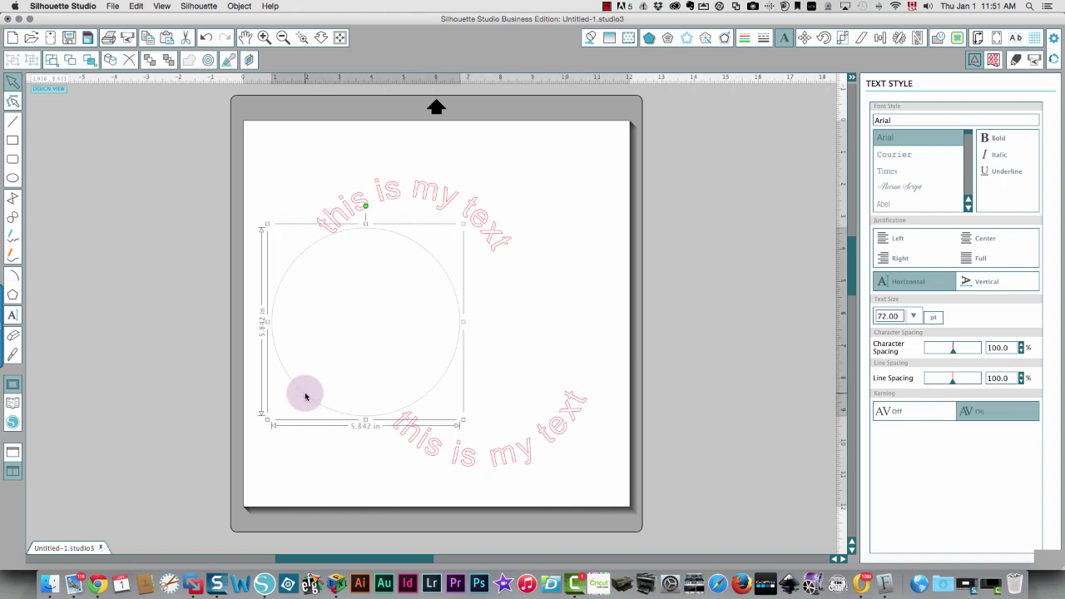